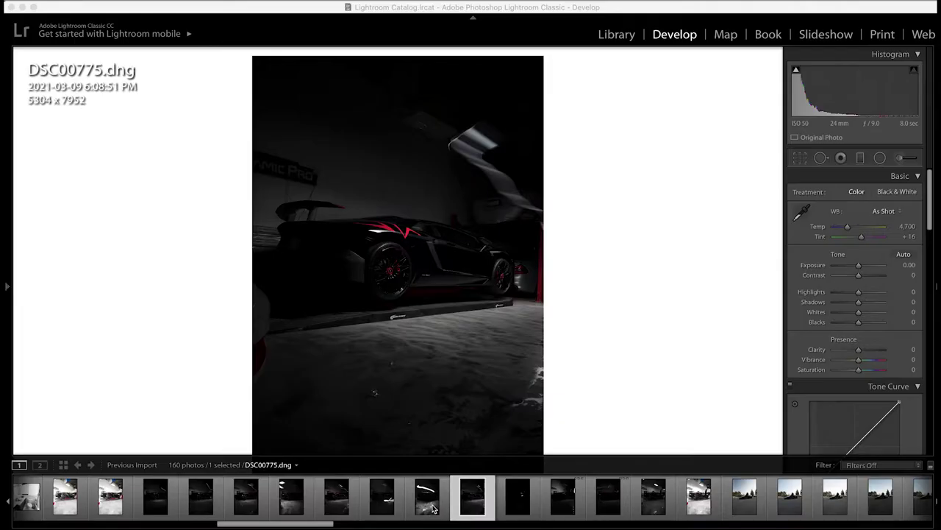
# Step: Select exposures DSC00766–DSC00775 in the filmstrip and send them to Photoshop as layers
pyautogui.keyDown('shift'); pyautogui.click(65, 497); pyautogui.keyUp('shift')
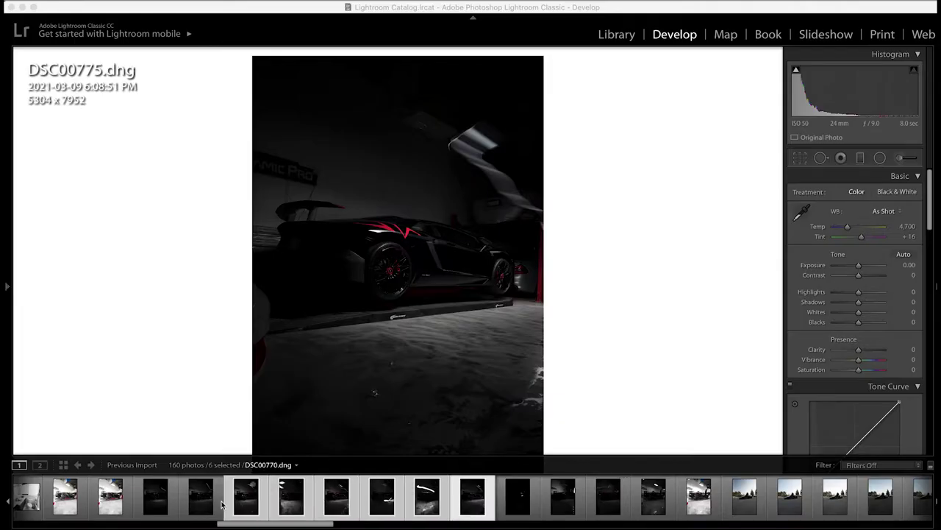
pyautogui.rightClick(193, 500)
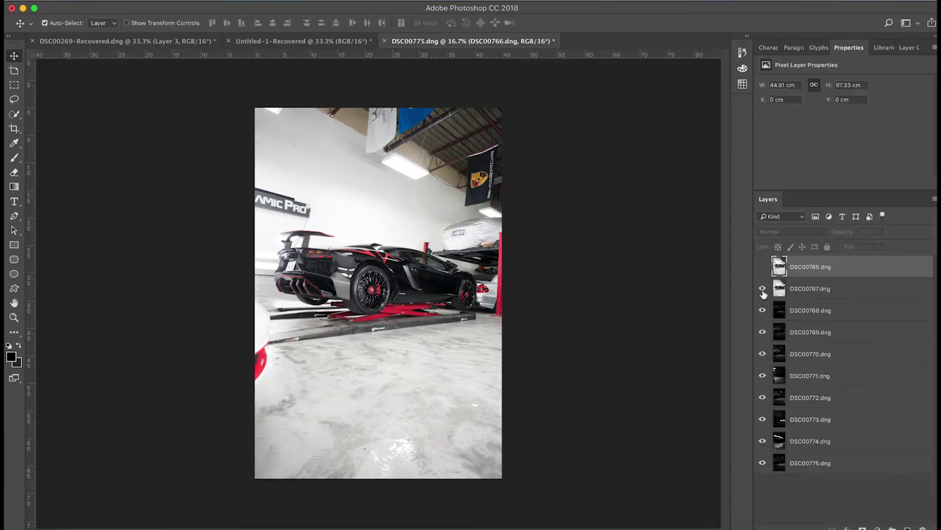
# Step: Zoom in, hide DSC00767 and start a Pen path along the rear wing edge
pyautogui.scroll(3, 561, 327)
pyautogui.scroll(2, 561, 326)
pyautogui.scroll(3, 451, 221)
pyautogui.click(763, 288)
pyautogui.press('p')
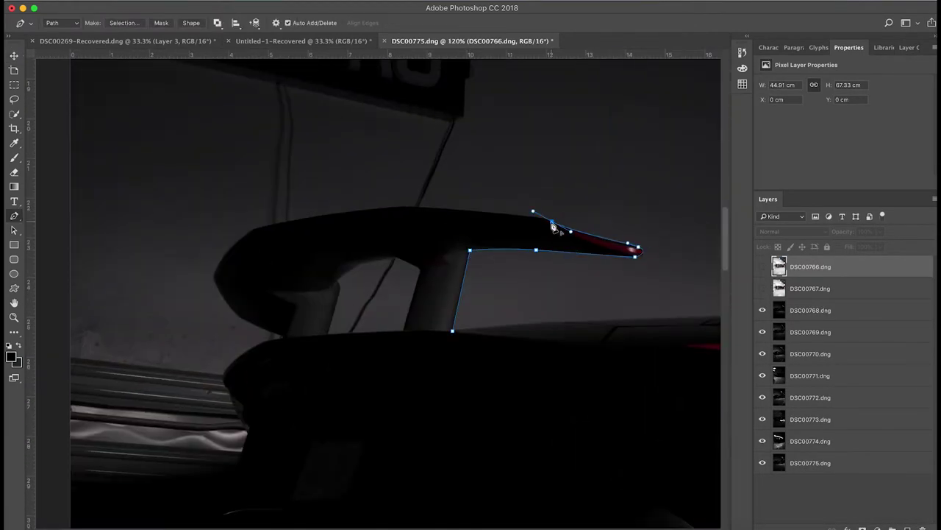
pyautogui.moveTo(258, 228); pyautogui.dragTo(155, 250)
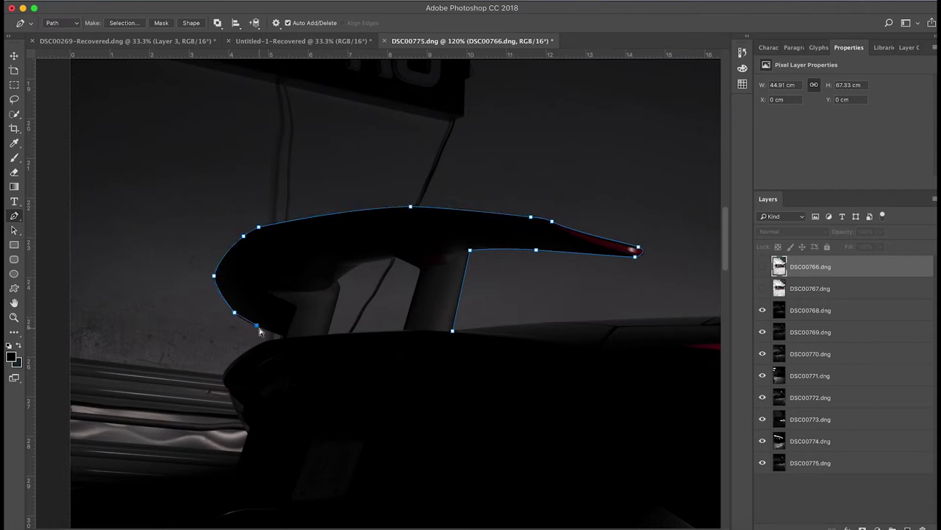
# Step: Continue the path down the rear bumper, undoing one misplaced tire point
pyautogui.scroll(2, 258, 332)
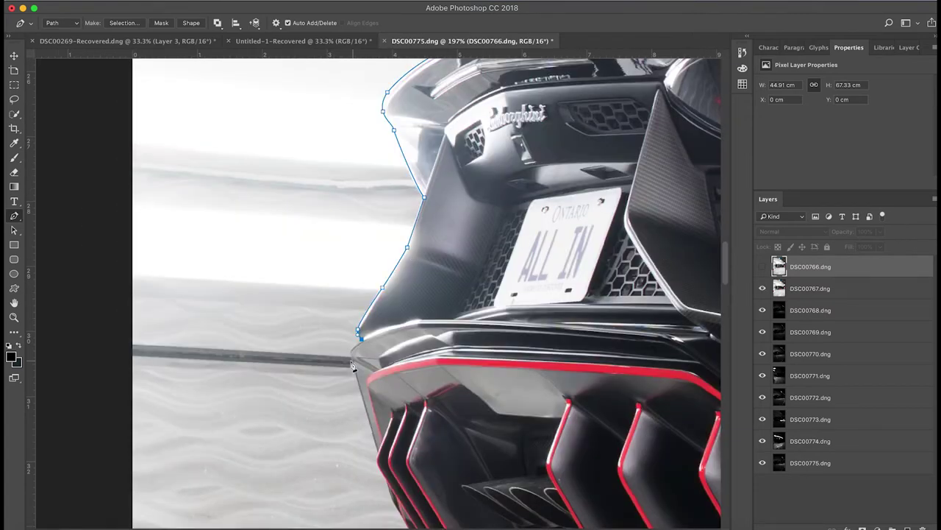
pyautogui.scroll(2, 365, 346)
pyautogui.click(447, 486)
pyautogui.moveTo(448, 485); pyautogui.dragTo(395, 327)
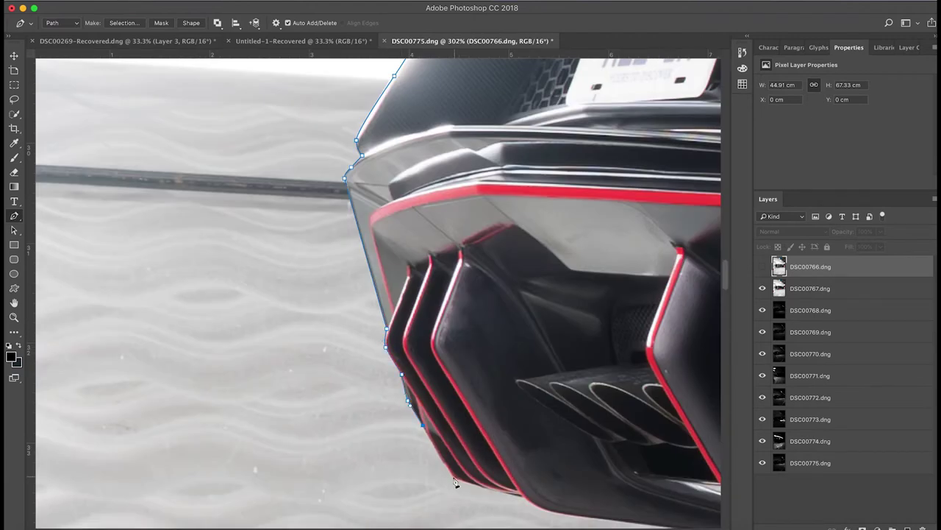
pyautogui.moveTo(523, 502)
pyautogui.mouseDown()
pyautogui.moveTo(382, 456)
pyautogui.moveTo(467, 517)
pyautogui.mouseUp()
pyautogui.hscroll(5, 544, 478)
pyautogui.hscroll(5, 515, 467)
pyautogui.hscroll(3, 529, 478)
pyautogui.moveTo(581, 417); pyautogui.dragTo(655, 379)
pyautogui.hotkey('ctrl', 'z')
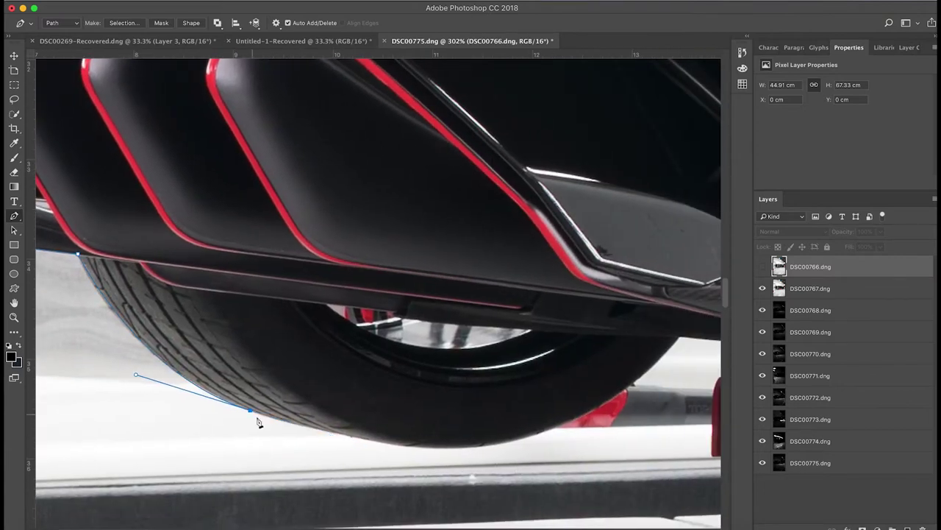
# Step: Curve the path under the rear tire and around the wheel bottom
pyautogui.hscroll(5, 690, 323)
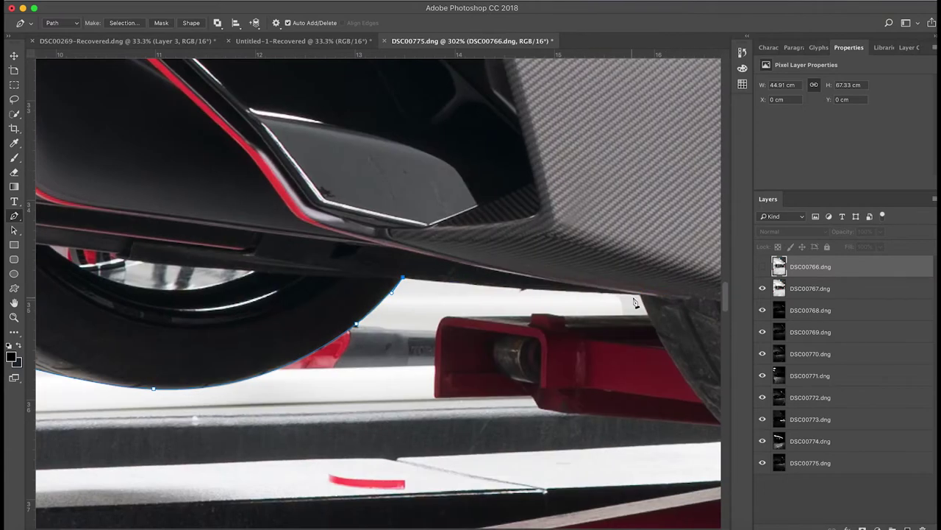
pyautogui.hscroll(5, 588, 294)
pyautogui.moveTo(320, 400)
pyautogui.mouseDown()
pyautogui.moveTo(434, 443)
pyautogui.moveTo(517, 450)
pyautogui.mouseUp()
pyautogui.hscroll(5, 624, 432)
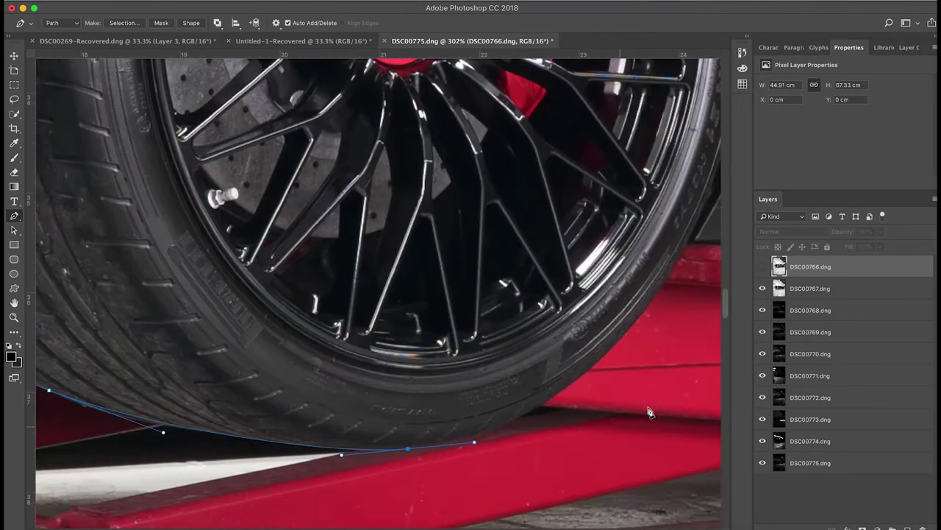
pyautogui.hscroll(4, 514, 368)
pyautogui.moveTo(515, 297); pyautogui.dragTo(597, 178)
pyautogui.hscroll(10, 518, 300)
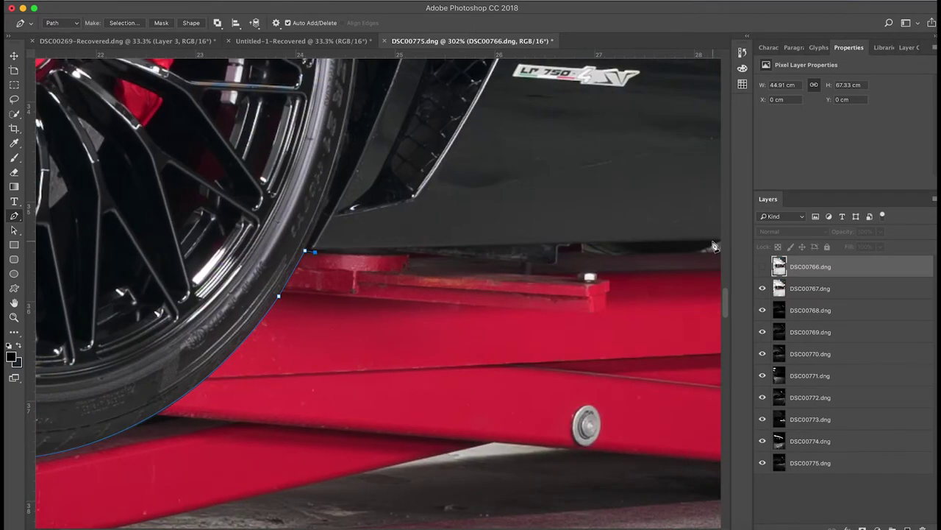
pyautogui.hscroll(10, 382, 294)
# Step: Extend the path from the rear tire along the underbody to the front fender
pyautogui.hscroll(8, 294, 280)
pyautogui.moveTo(139, 251); pyautogui.dragTo(250, 259)
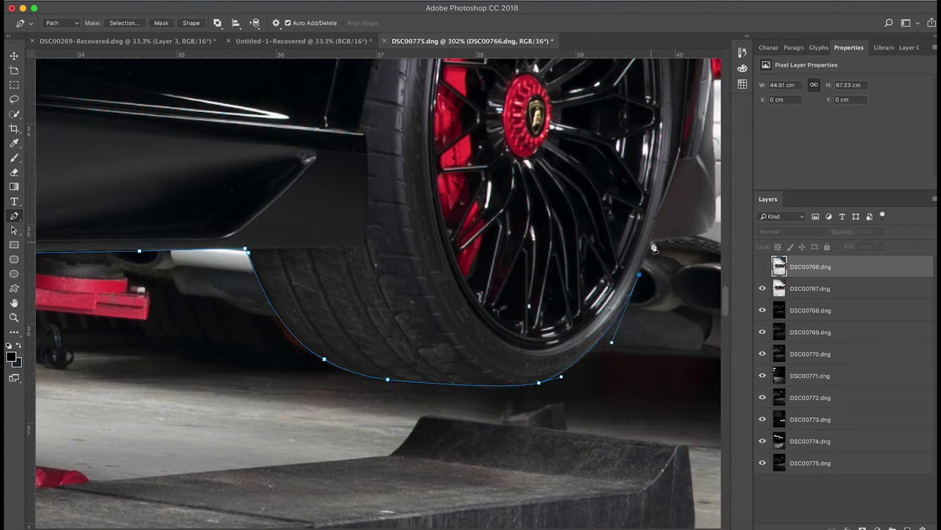
pyautogui.hscroll(3, 717, 201)
pyautogui.scroll(4, 661, 206)
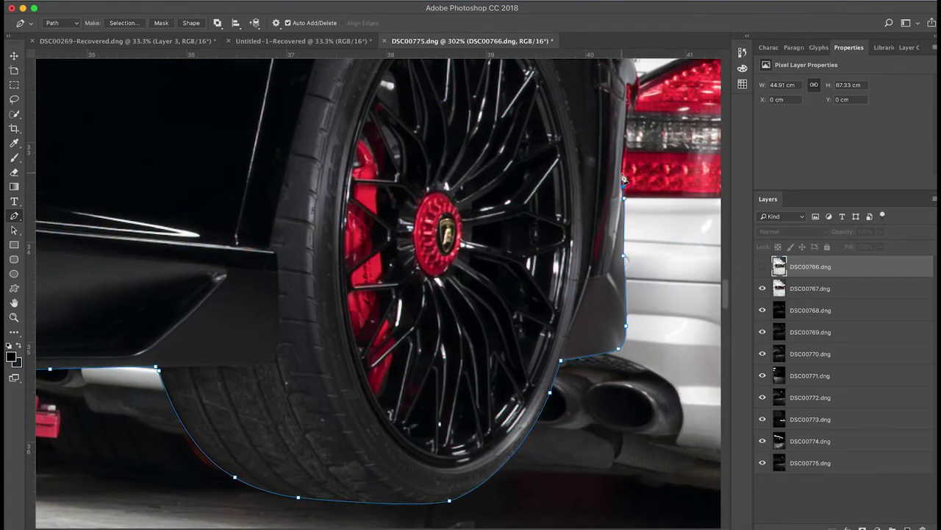
pyautogui.scroll(5, 624, 179)
pyautogui.scroll(6, 603, 243)
pyautogui.hscroll(3, 530, 287)
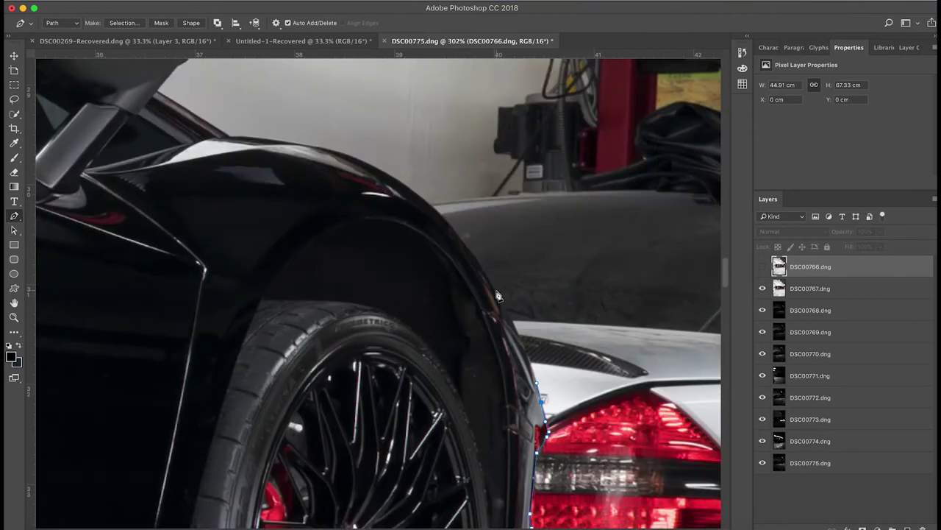
pyautogui.moveTo(416, 193); pyautogui.dragTo(387, 178)
# Step: Trace the path along the fender and up to the mirror top
pyautogui.scroll(3, 354, 169)
pyautogui.hscroll(-10, 353, 169)
pyautogui.moveTo(526, 219); pyautogui.dragTo(509, 221)
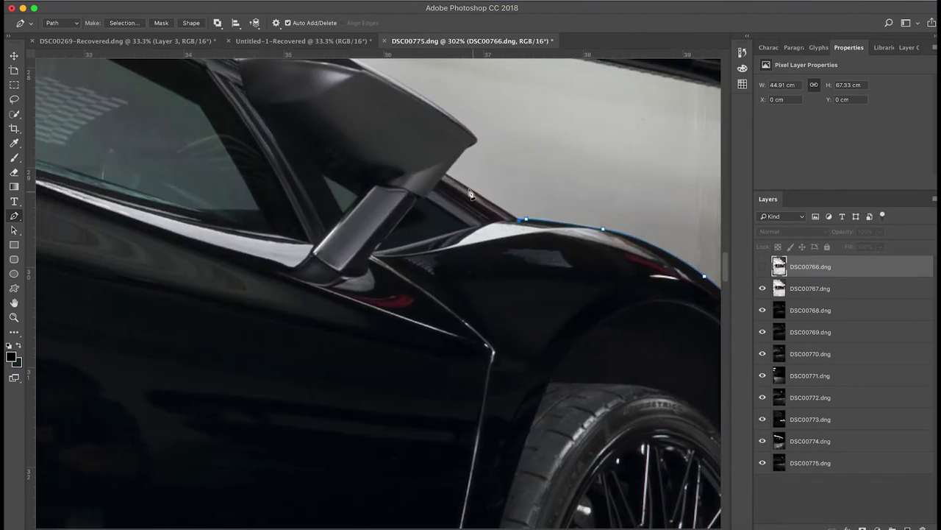
pyautogui.scroll(5, 460, 121)
pyautogui.hscroll(-7, 460, 122)
pyautogui.moveTo(463, 185); pyautogui.dragTo(454, 190)
pyautogui.scroll(3, 454, 209)
pyautogui.hscroll(-7, 454, 209)
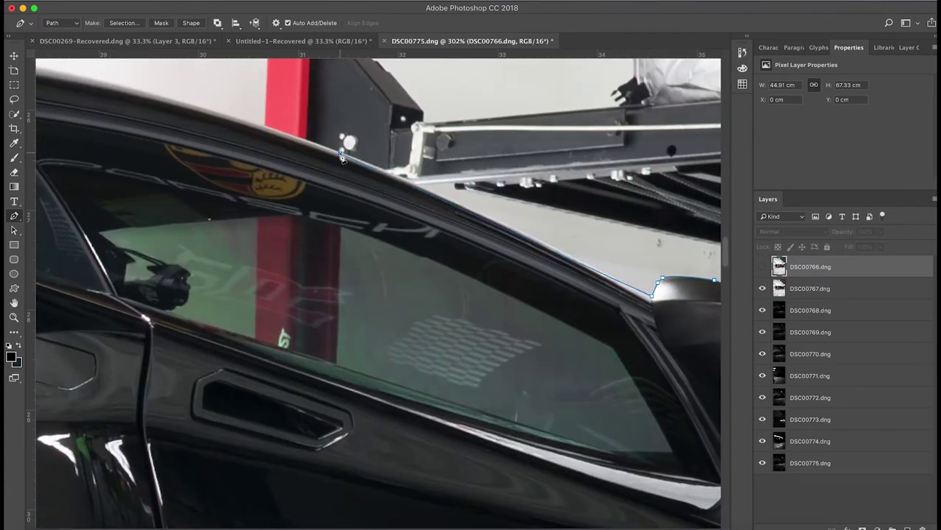
pyautogui.hscroll(-8, 351, 163)
# Step: Hide DSC00767 and add points along the roofline back toward the wing
pyautogui.click(171, 100)
pyautogui.hscroll(-17, 170, 100)
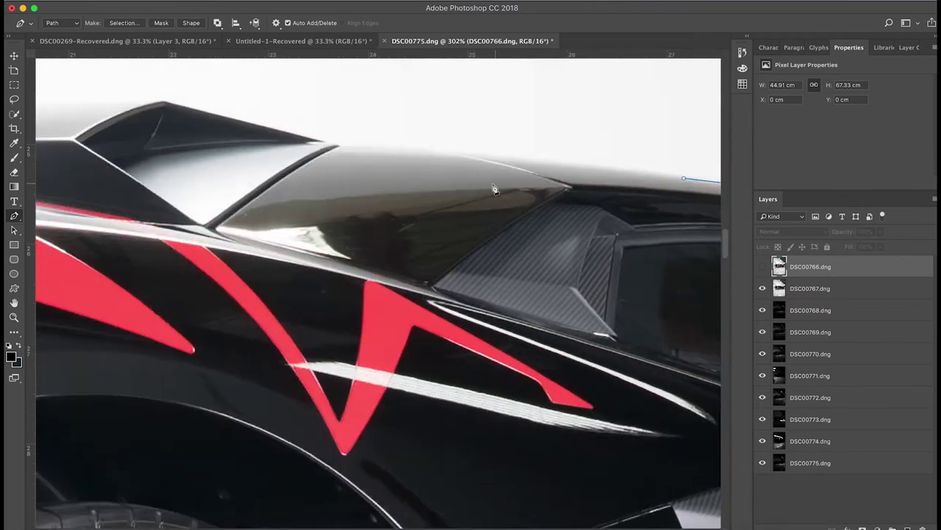
pyautogui.scroll(-3, 494, 189)
pyautogui.click(763, 288)
pyautogui.scroll(3, 445, 329)
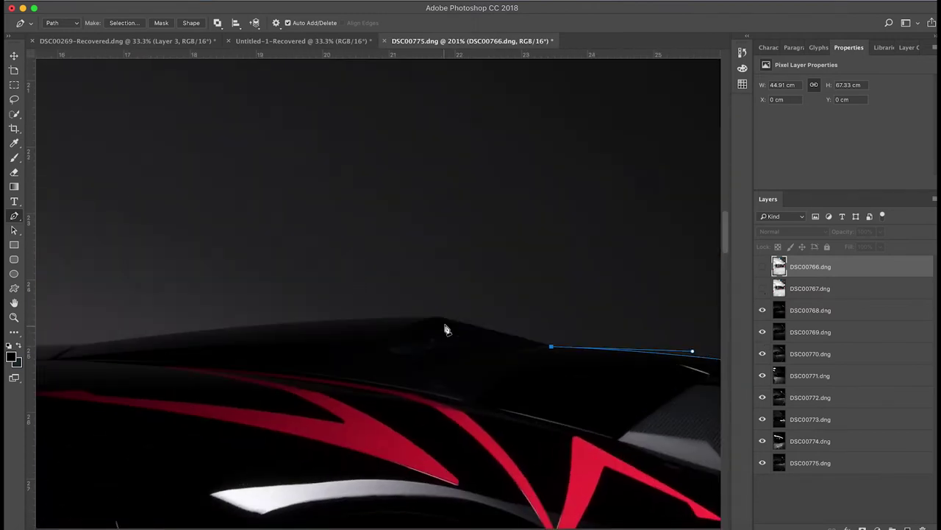
pyautogui.click(442, 317)
pyautogui.click(219, 330)
pyautogui.hscroll(-5, 120, 336)
pyautogui.click(272, 334)
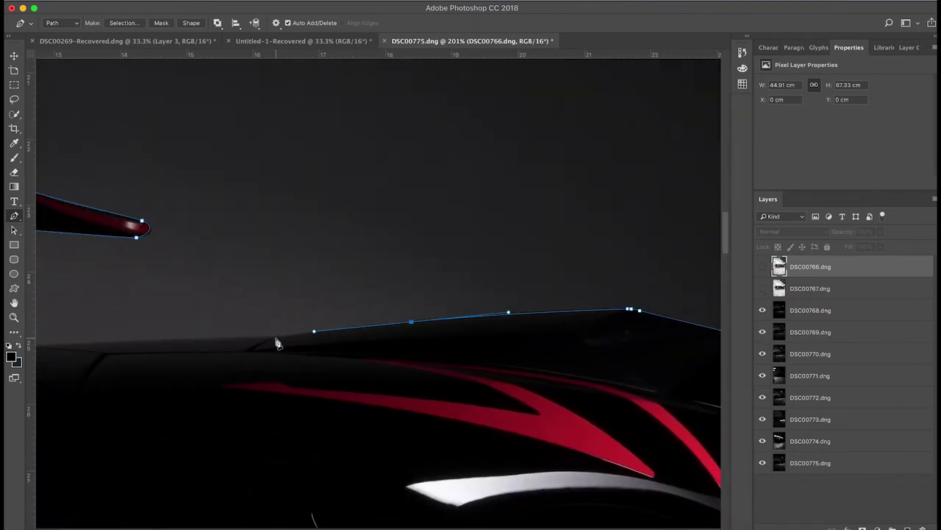
pyautogui.hscroll(-5, 279, 344)
pyautogui.click(226, 357)
pyautogui.click(158, 358)
pyautogui.hscroll(-6, 425, 385)
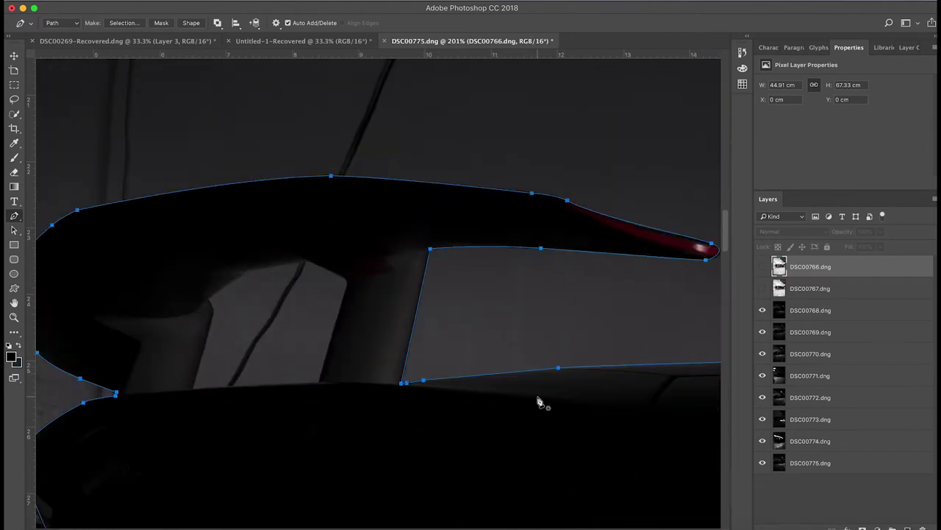
# Step: Turn the closed car outline path into a selection
pyautogui.hotkey('ctrl', '0')
pyautogui.rightClick(515, 327)
pyautogui.click(548, 374)
# Step: Copy the car onto Layer 1, hide DSC00769–DSC00775 and select the spoiler gap path
pyautogui.hotkey('ctrl', 'j')
pyautogui.click(763, 332)
pyautogui.moveTo(762, 354); pyautogui.dragTo(763, 486)
pyautogui.scroll(10, 345, 287)
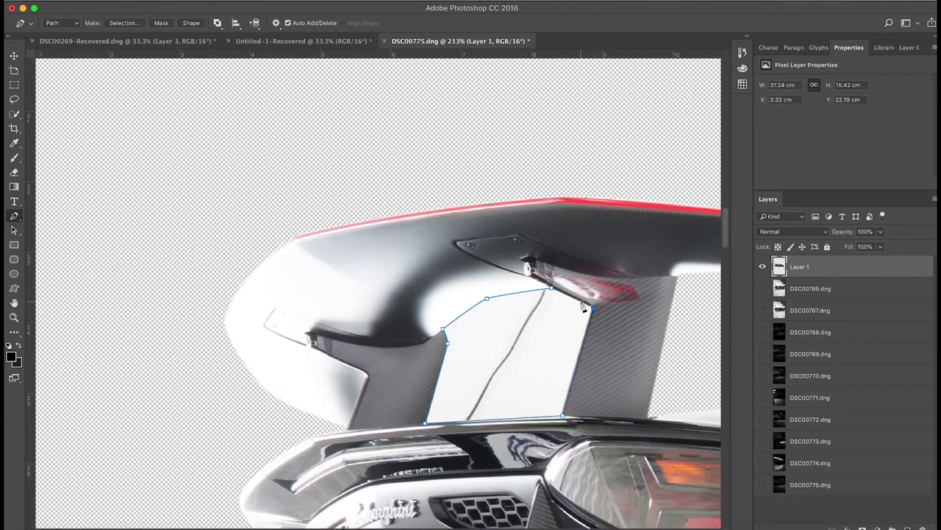
pyautogui.rightClick(529, 316)
pyautogui.click(556, 363)
# Step: Move Layer 1 to the bottom of the stack and show DSC00775
pyautogui.scroll(-5, 548, 322)
pyautogui.scroll(-5, 548, 322)
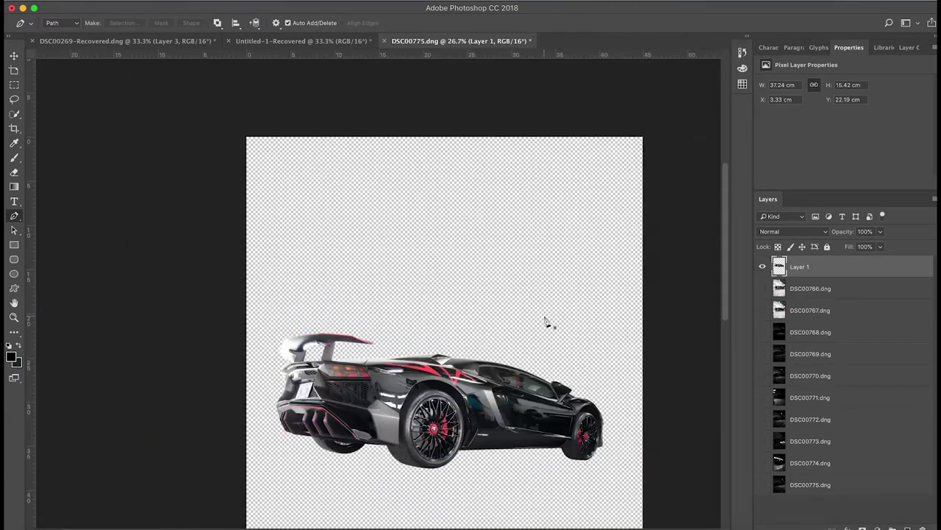
pyautogui.moveTo(802, 266); pyautogui.dragTo(757, 488)
pyautogui.keyDown('alt'); pyautogui.click(762, 463); pyautogui.keyUp('alt')
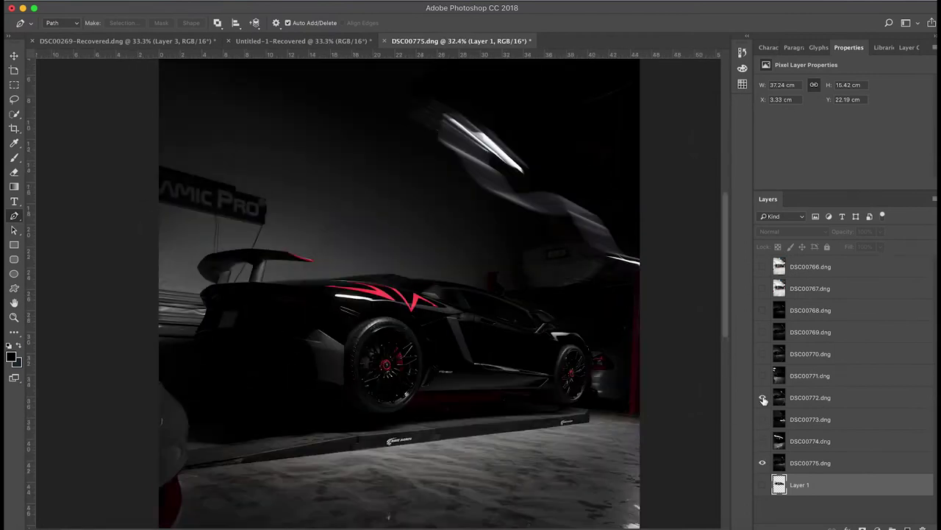
# Step: Place DSC00772 above the cutout, then black-mask DSC00774 and paint in its roofline highlights
pyautogui.moveTo(765, 404); pyautogui.dragTo(786, 475)
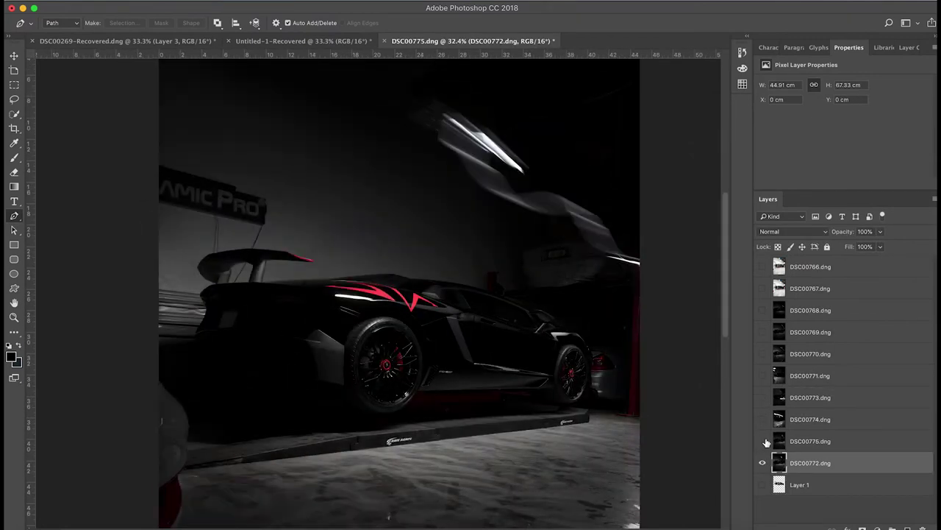
pyautogui.keyDown('alt'); pyautogui.click(863, 528); pyautogui.keyUp('alt')
pyautogui.press('b')
pyautogui.press('x')
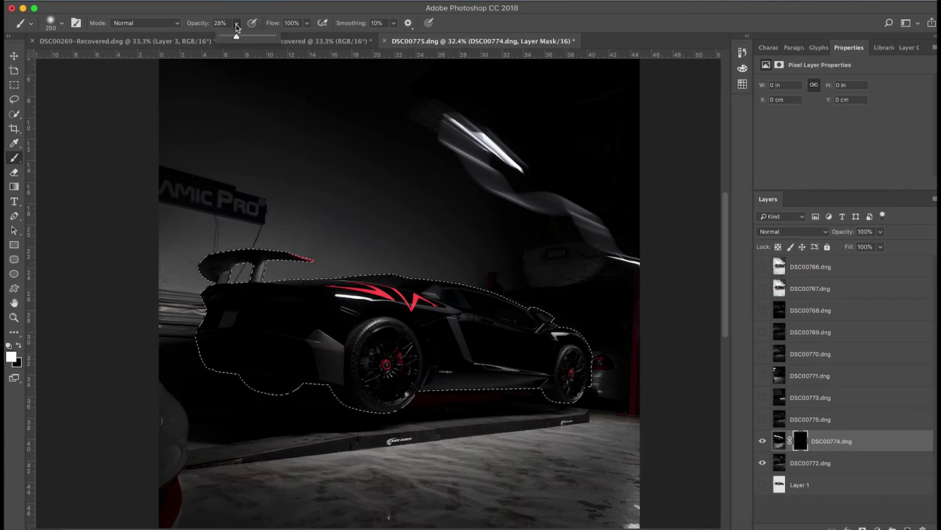
pyautogui.moveTo(326, 267); pyautogui.dragTo(427, 278)
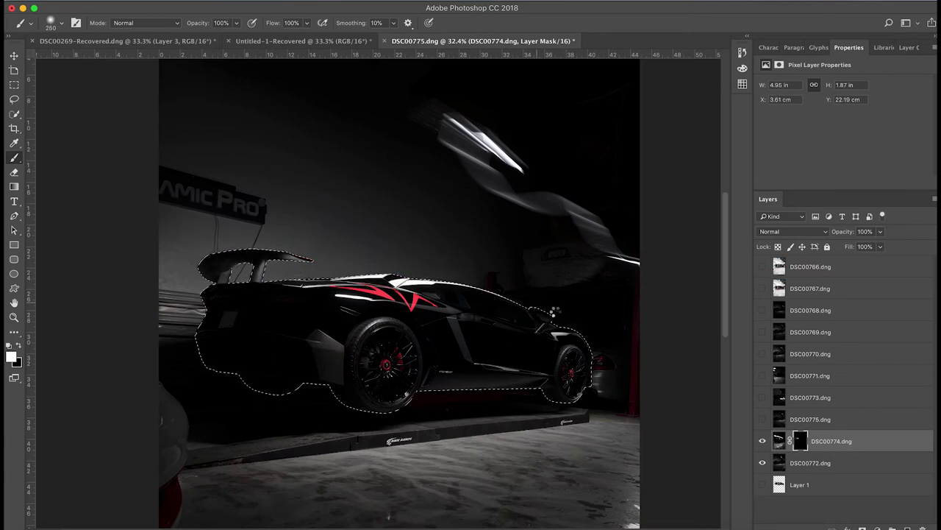
pyautogui.hotkey('ctrl', 'd')
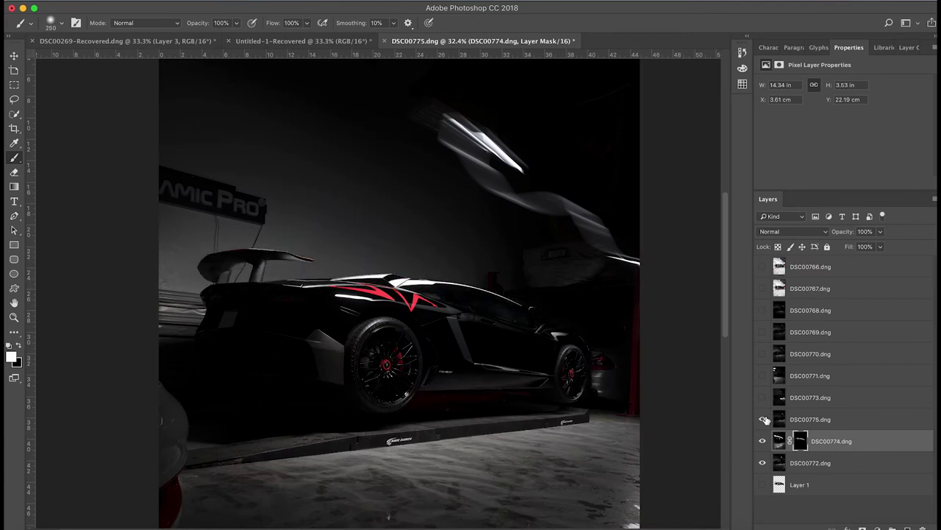
# Step: Move DSC00771 above DSC00774, black-mask it and paint in the rear details and spoiler
pyautogui.click(762, 397)
pyautogui.click(763, 376)
pyautogui.moveTo(809, 376); pyautogui.dragTo(809, 430)
pyautogui.keyDown('alt'); pyautogui.click(863, 528); pyautogui.keyUp('alt')
pyautogui.moveTo(284, 253); pyautogui.dragTo(306, 329)
pyautogui.moveTo(292, 382); pyautogui.dragTo(226, 266)
pyautogui.press('x')
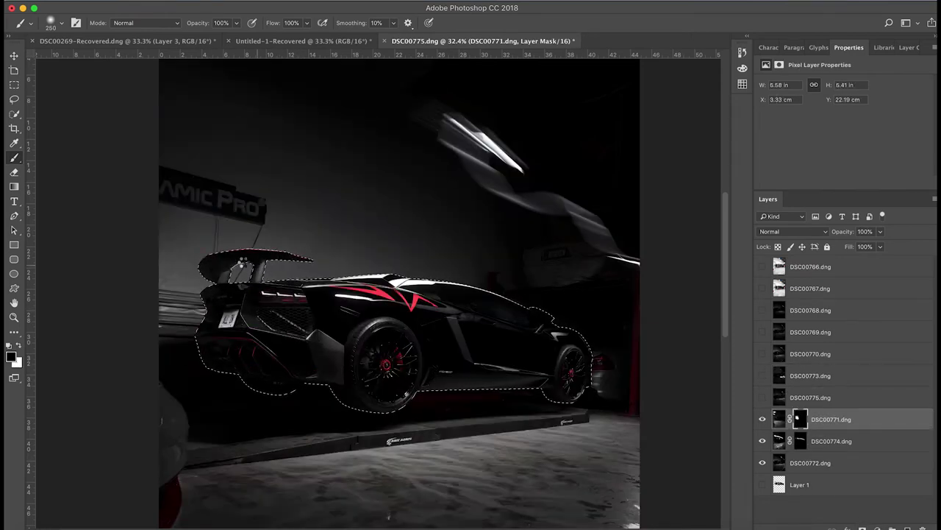
pyautogui.press('1')
pyautogui.press('9')
# Step: Refine the DSC00771 mask at full and 10% strength over the car's rear, comparing with DSC00770
pyautogui.scroll(-1, 399, 357)
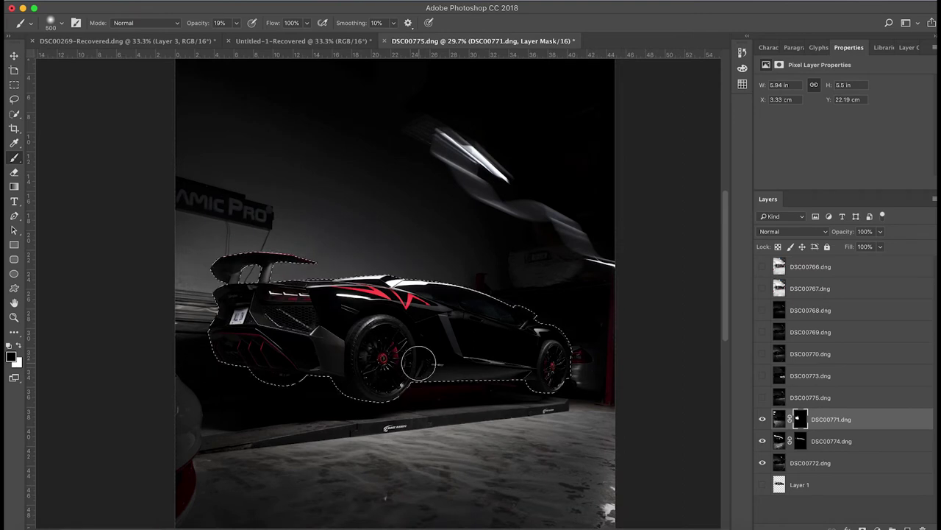
pyautogui.click(762, 356)
pyautogui.scroll(-2, 498, 172)
pyautogui.press('x')
pyautogui.press('0')
pyautogui.moveTo(496, 238); pyautogui.dragTo(547, 184)
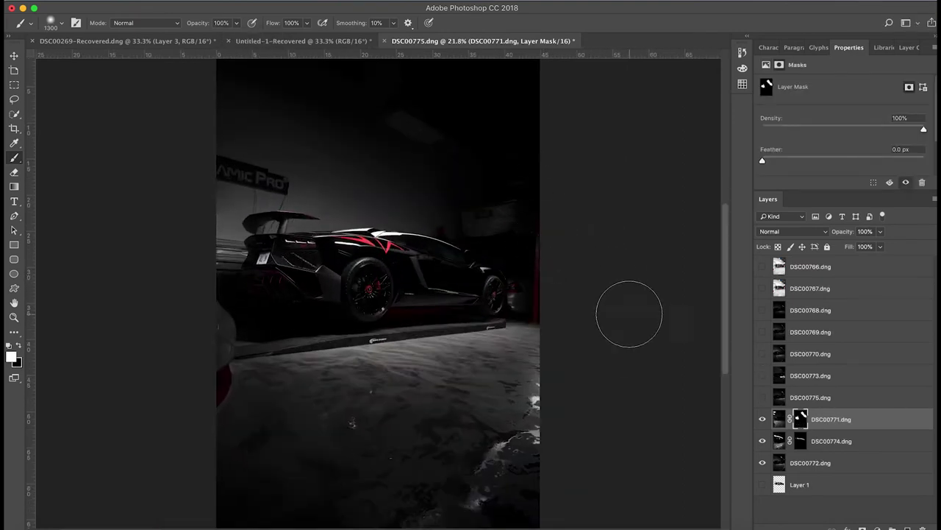
pyautogui.press('3')
pyautogui.press('1')
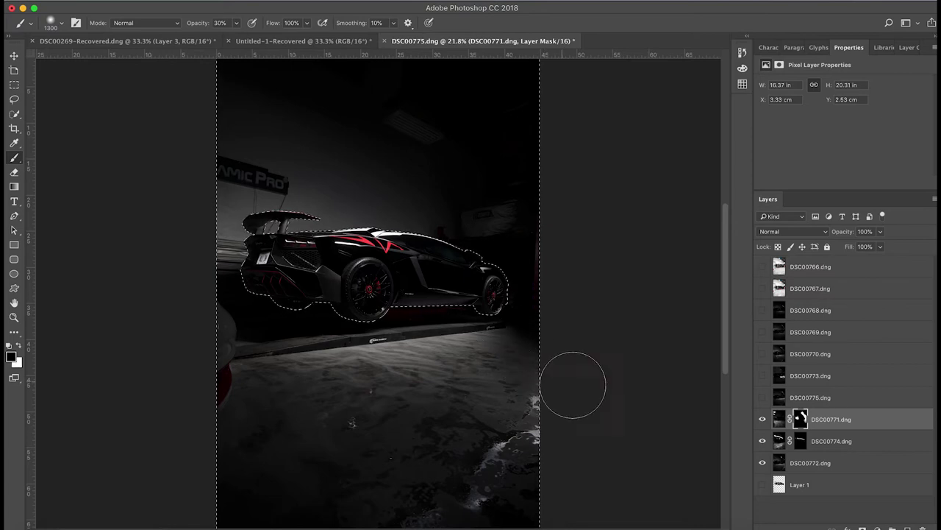
pyautogui.moveTo(510, 319); pyautogui.dragTo(515, 326)
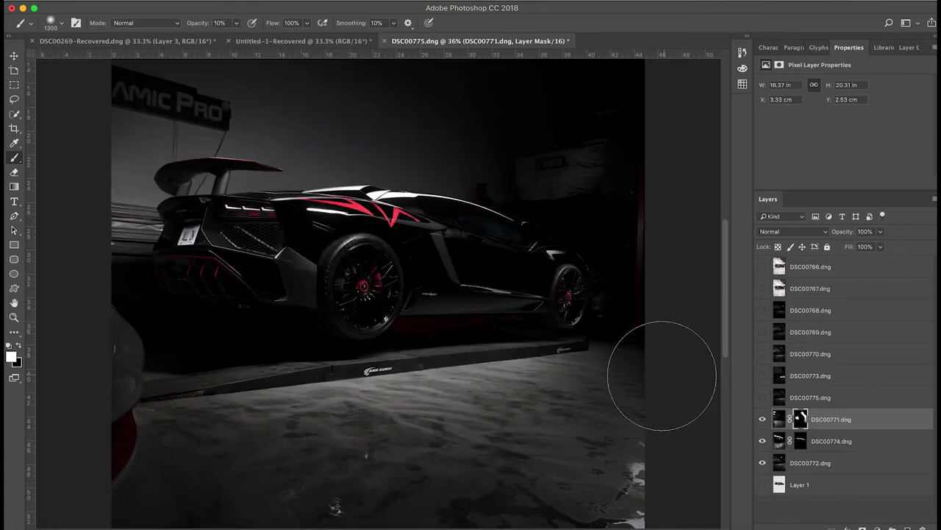
pyautogui.click(762, 378)
pyautogui.click(762, 356)
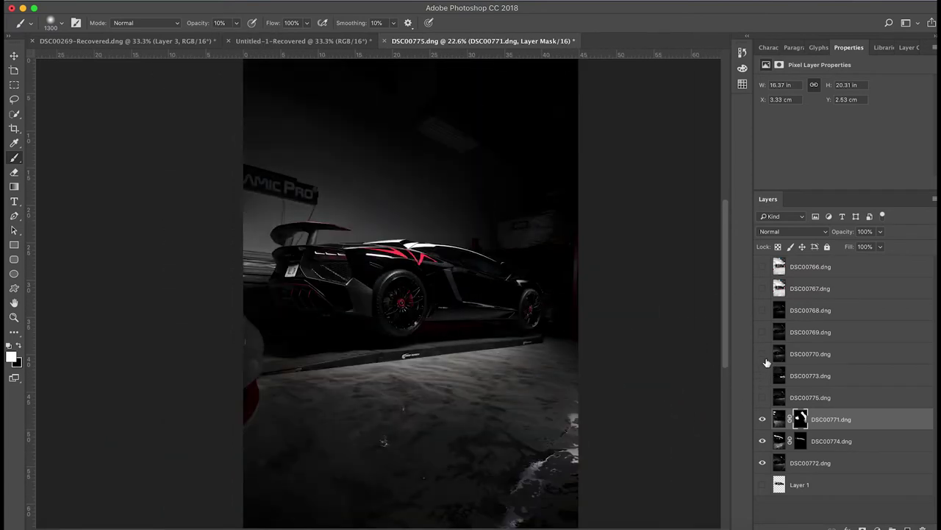
pyautogui.click(762, 309)
# Step: Move DSC00768 above DSC00771, black-mask it and paint its light over the car
pyautogui.moveTo(809, 310); pyautogui.dragTo(809, 403)
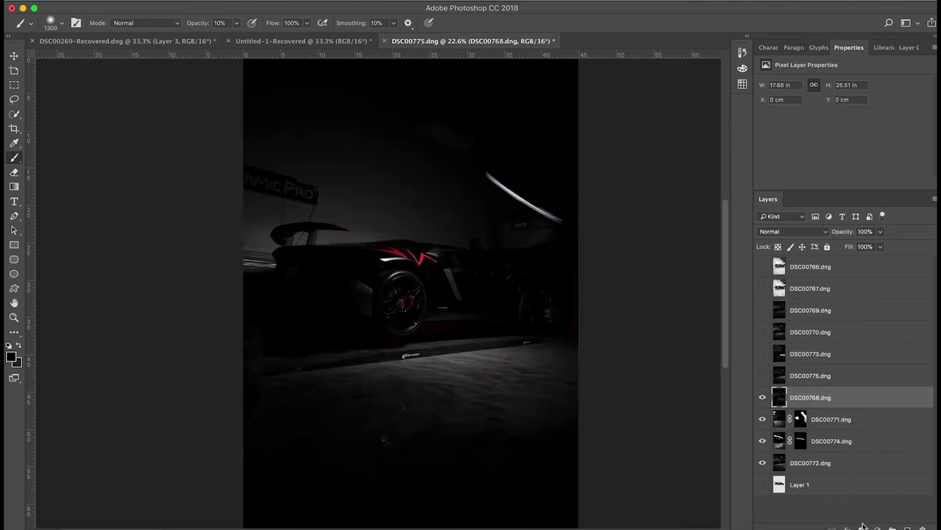
pyautogui.keyDown('alt'); pyautogui.click(865, 527); pyautogui.keyUp('alt')
pyautogui.hotkey('ctrl', 'shift', 'd')
pyautogui.press('0')
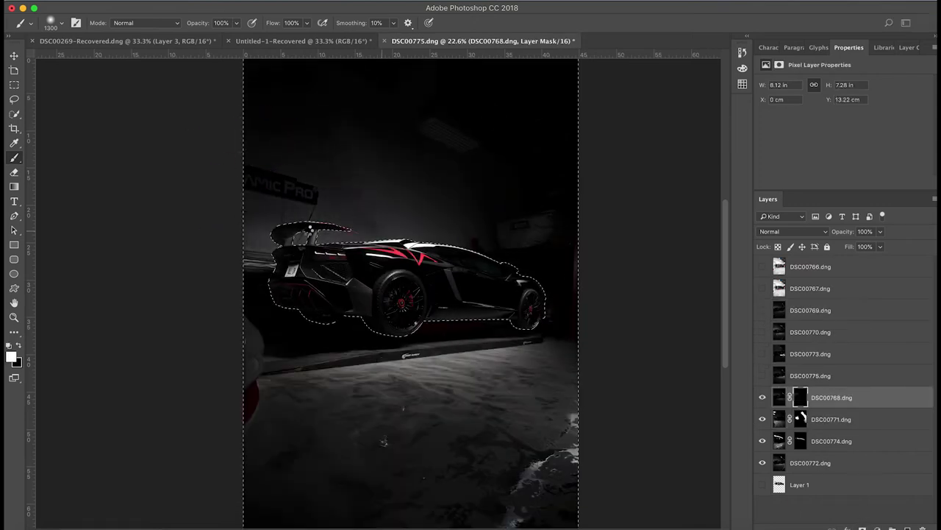
pyautogui.click(199, 351)
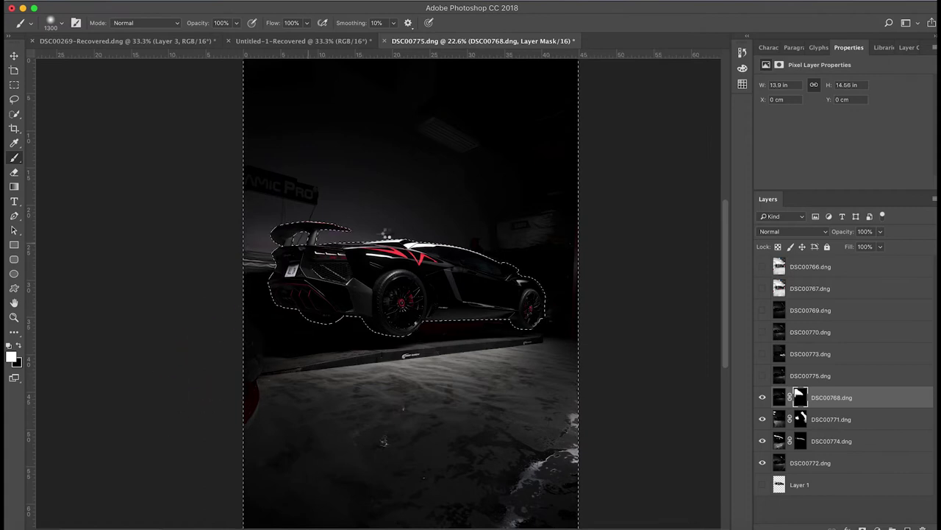
pyautogui.scroll(-1, 173, 132)
pyautogui.hotkey('ctrl', 'd')
pyautogui.scroll(1, 173, 133)
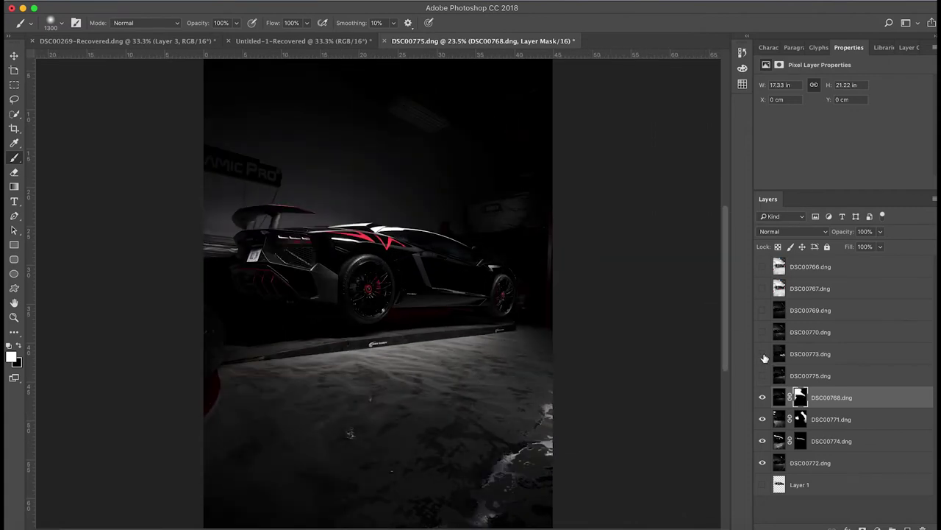
# Step: Move DSC00773 above DSC00768, black-mask it and paint its light beneath the car
pyautogui.click(764, 356)
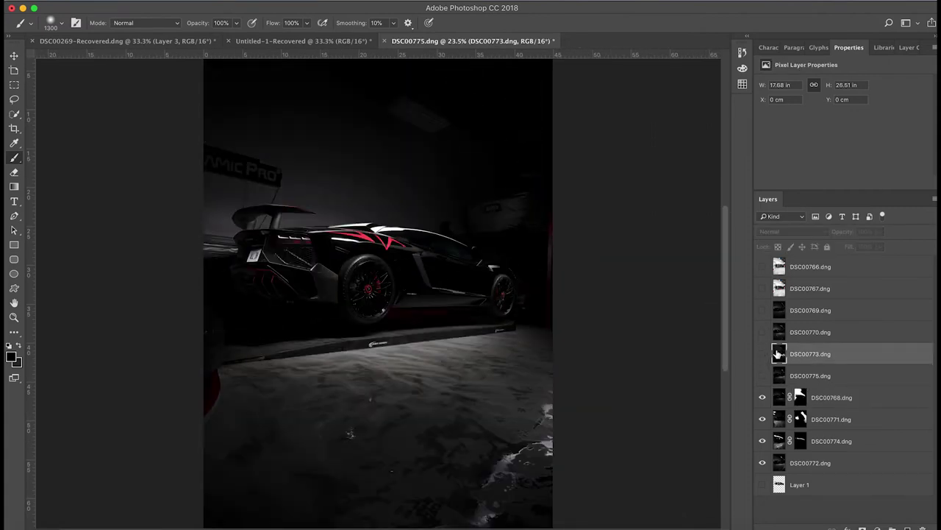
pyautogui.moveTo(778, 354); pyautogui.dragTo(765, 379)
pyautogui.click(763, 376)
pyautogui.scroll(2, 545, 309)
pyautogui.moveTo(506, 327); pyautogui.dragTo(469, 331)
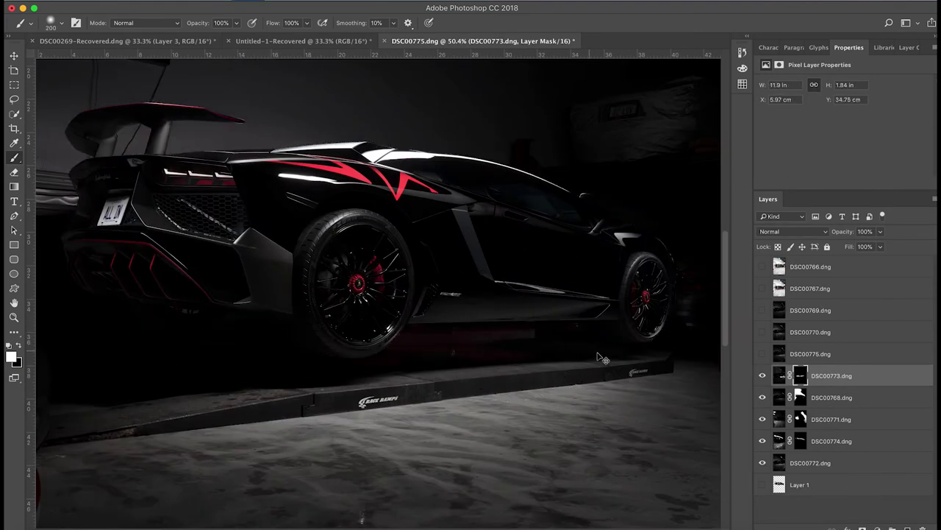
# Step: Move DSC00767 above DSC00773, black-mask it and paint a soft red underglow at up to 17% opacity
pyautogui.moveTo(811, 288); pyautogui.dragTo(810, 365)
pyautogui.click(763, 354)
pyautogui.keyDown('alt'); pyautogui.click(862, 527); pyautogui.keyUp('alt')
pyautogui.moveTo(238, 25); pyautogui.dragTo(187, 35)
pyautogui.moveTo(463, 353)
pyautogui.mouseDown()
pyautogui.moveTo(546, 349)
pyautogui.moveTo(473, 343)
pyautogui.mouseUp()
pyautogui.moveTo(529, 346)
pyautogui.mouseDown()
pyautogui.moveTo(290, 353)
pyautogui.moveTo(481, 317)
pyautogui.mouseUp()
pyautogui.scroll(-3, 289, 353)
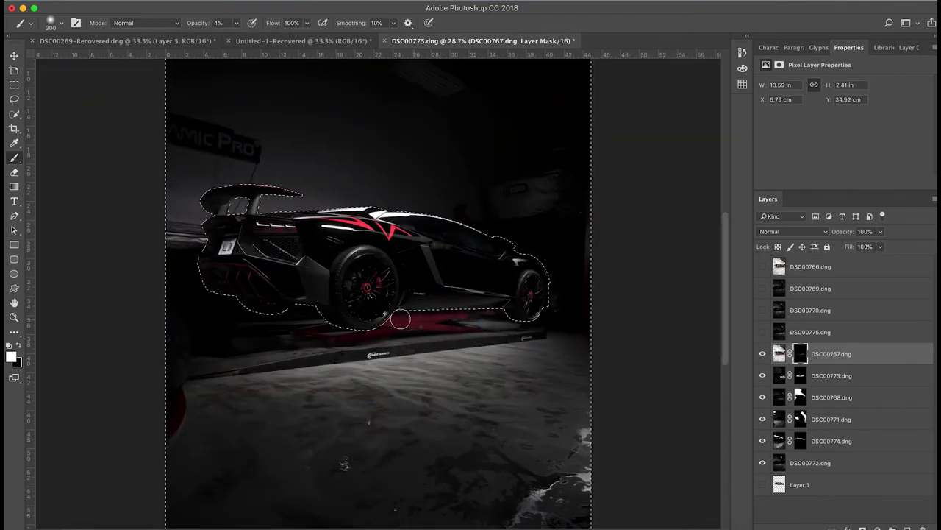
pyautogui.moveTo(294, 324); pyautogui.dragTo(184, 360)
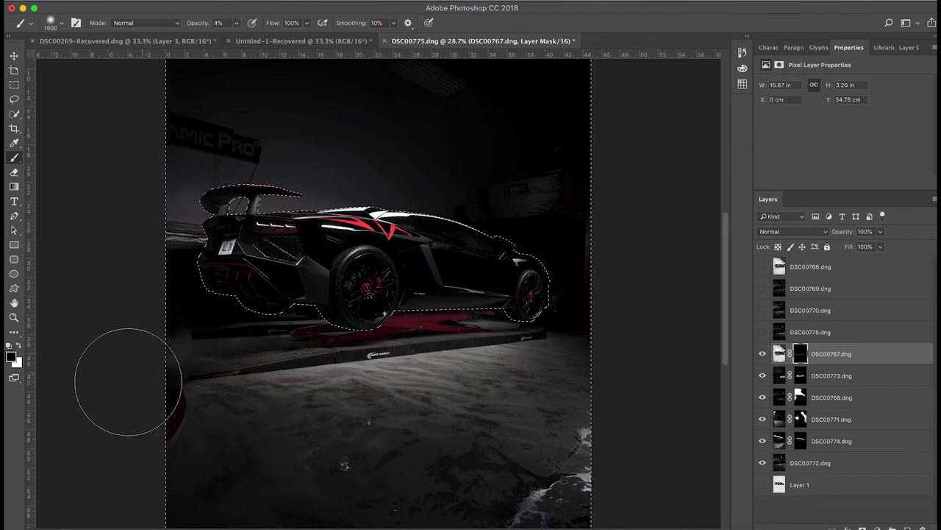
pyautogui.moveTo(236, 23); pyautogui.dragTo(239, 40)
pyautogui.moveTo(238, 326); pyautogui.dragTo(243, 339)
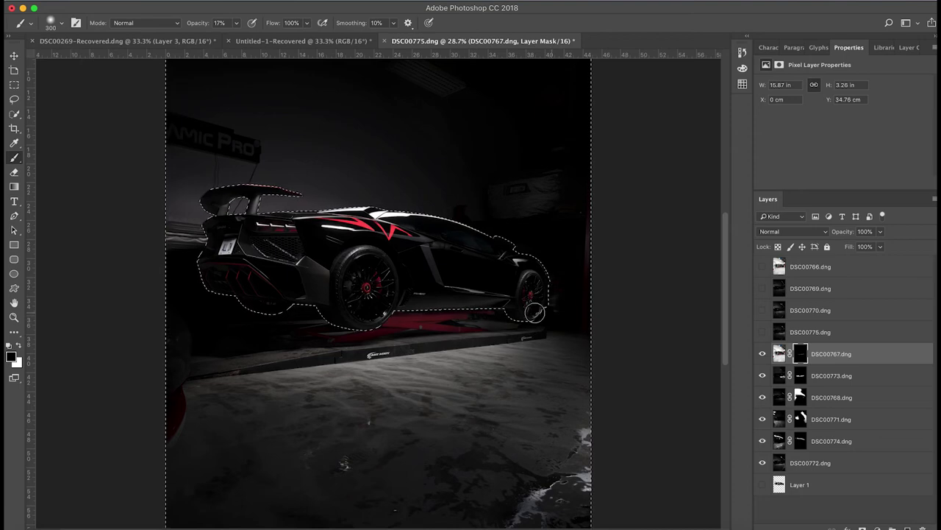
pyautogui.hotkey('ctrl', 'd')
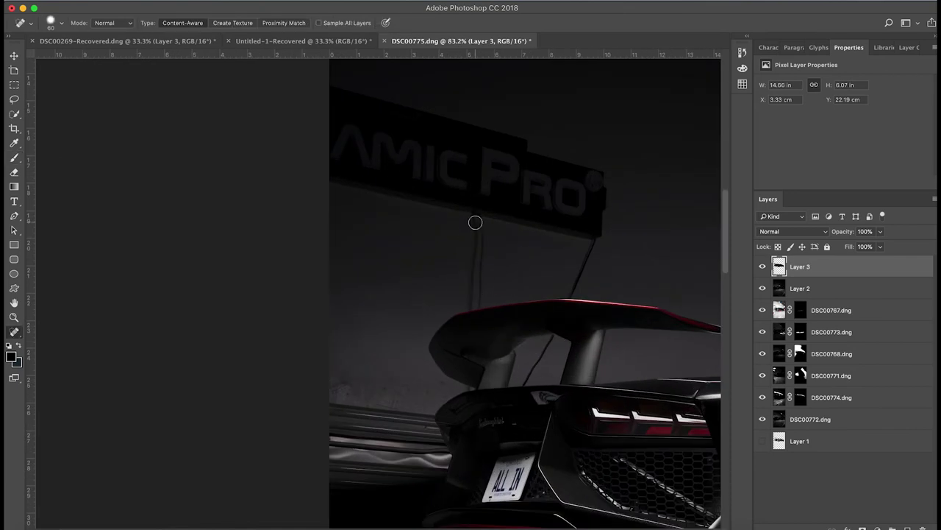
# Step: Heal the cable under the sign and set the Clone Stamp to 22% opacity
pyautogui.moveTo(475, 221); pyautogui.dragTo(475, 239)
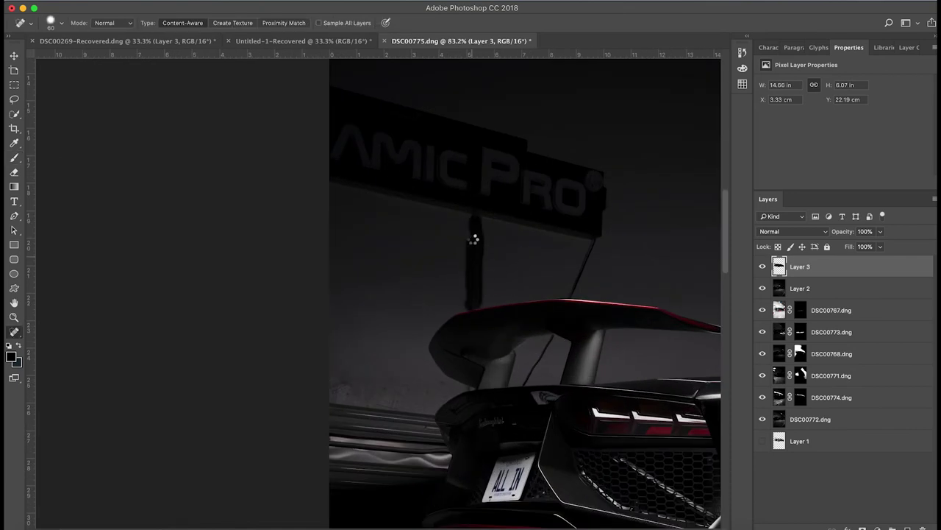
pyautogui.press('s')
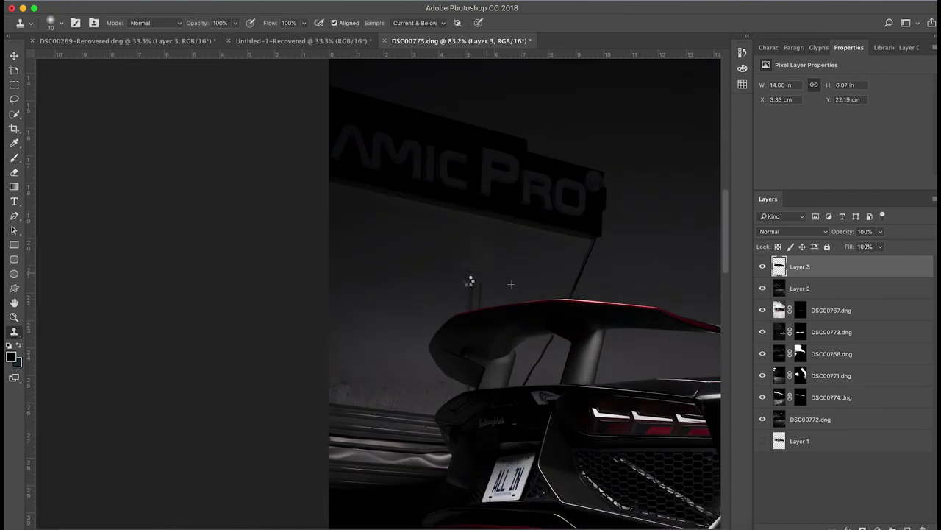
pyautogui.scroll(2, 598, 314)
pyautogui.scroll(3, 607, 265)
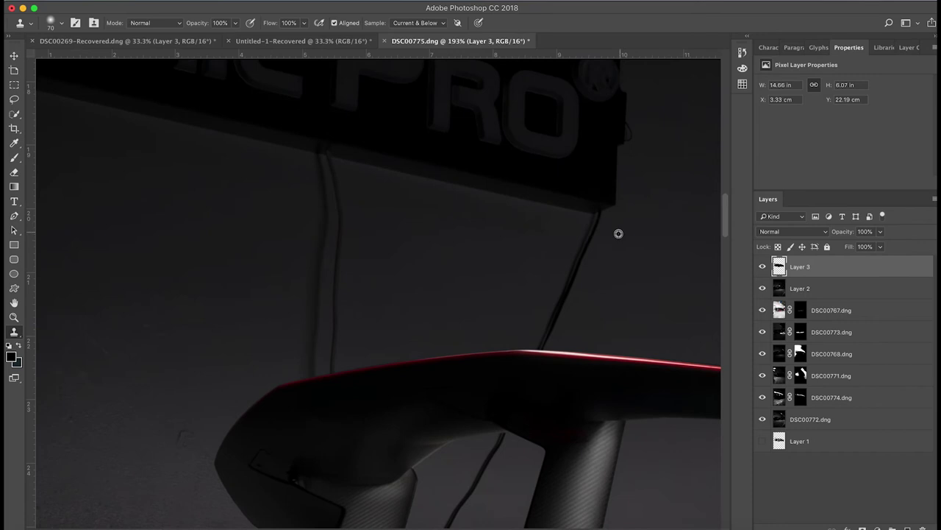
pyautogui.press('2')
pyautogui.press('2')
pyautogui.scroll(-5, 548, 274)
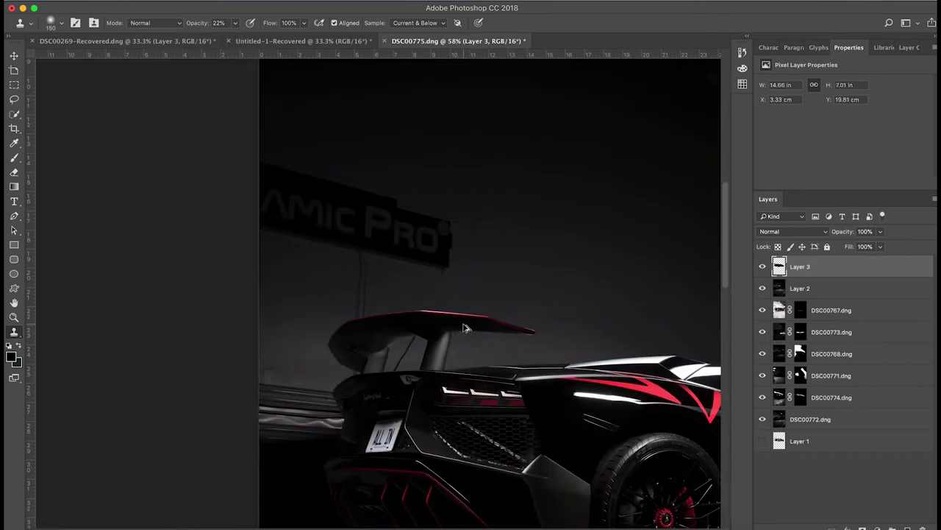
pyautogui.scroll(3, 463, 326)
pyautogui.press('j')
pyautogui.press('s')
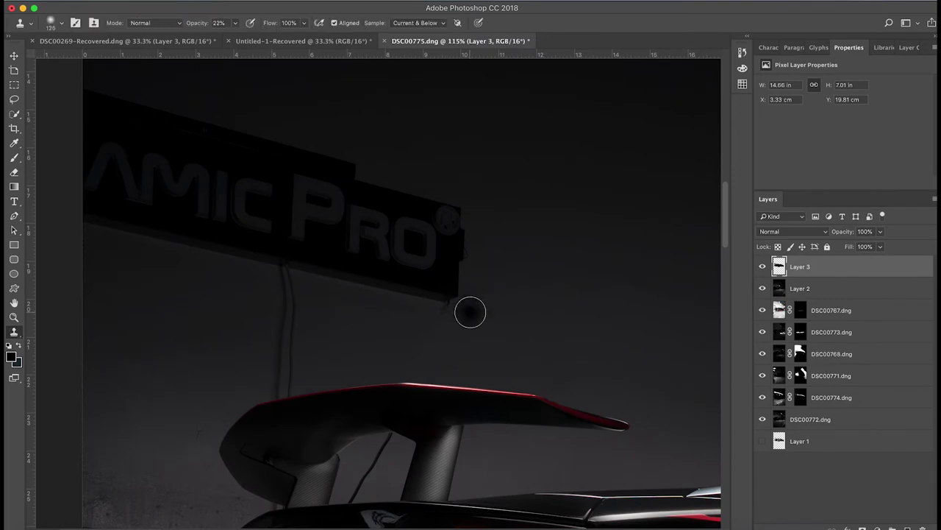
pyautogui.scroll(3, 471, 308)
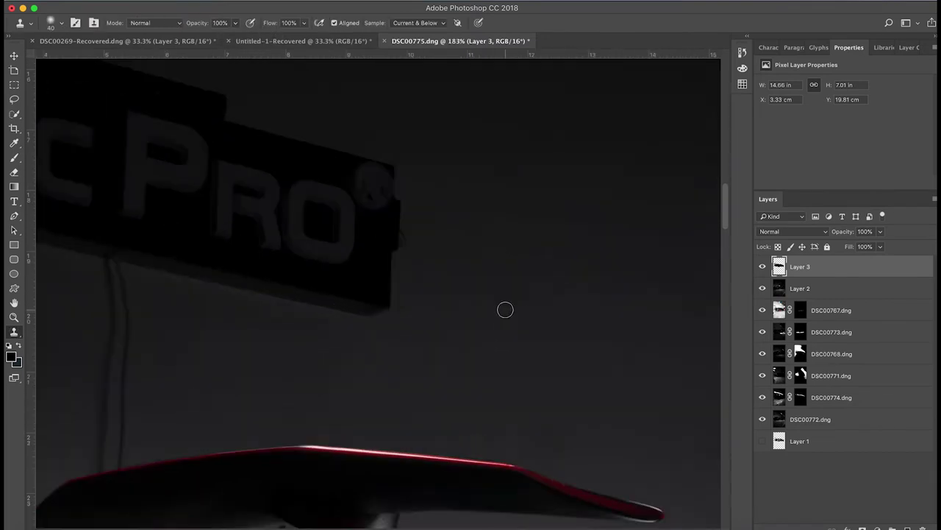
pyautogui.scroll(2, 364, 309)
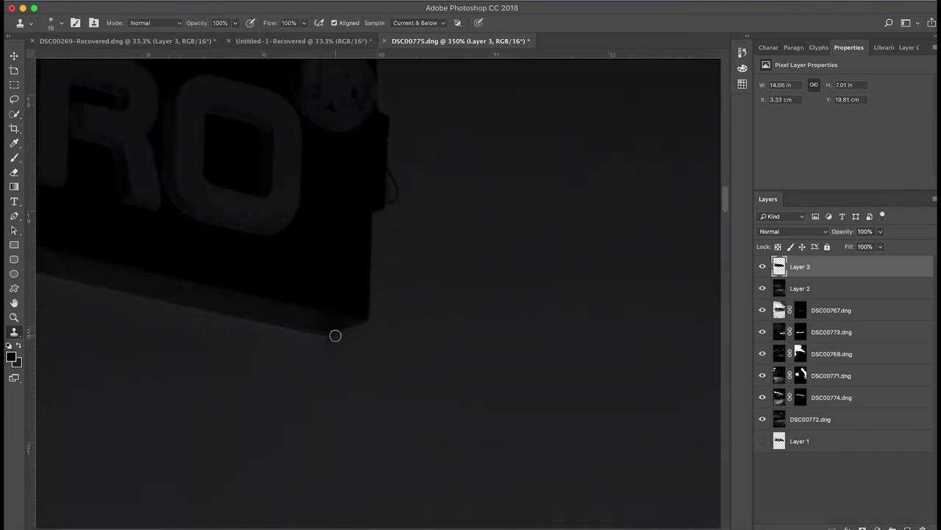
pyautogui.scroll(-5, 310, 355)
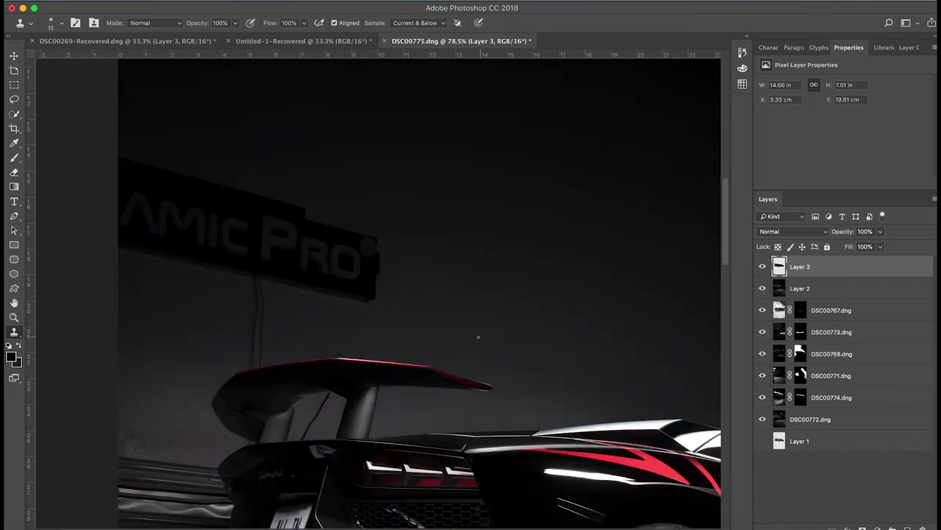
pyautogui.scroll(2, 458, 336)
pyautogui.scroll(2, 360, 372)
# Step: On Layer 2, heal the vertical cable below the sign and its remaining trace with a size-40 brush
pyautogui.press('j')
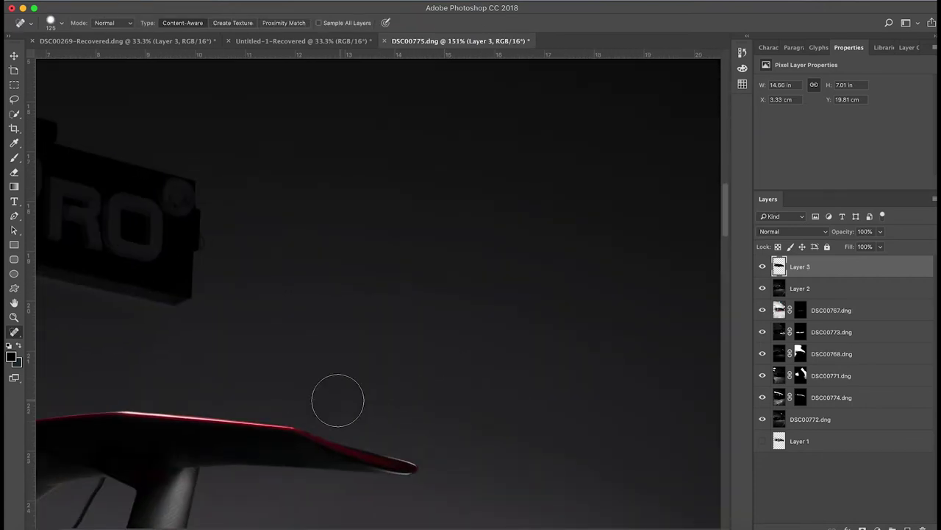
pyautogui.hotkey('alt', '[')
pyautogui.hscroll(-5, 367, 375)
pyautogui.press('[')
pyautogui.press('[')
pyautogui.press('[')
pyautogui.moveTo(202, 416); pyautogui.dragTo(188, 431)
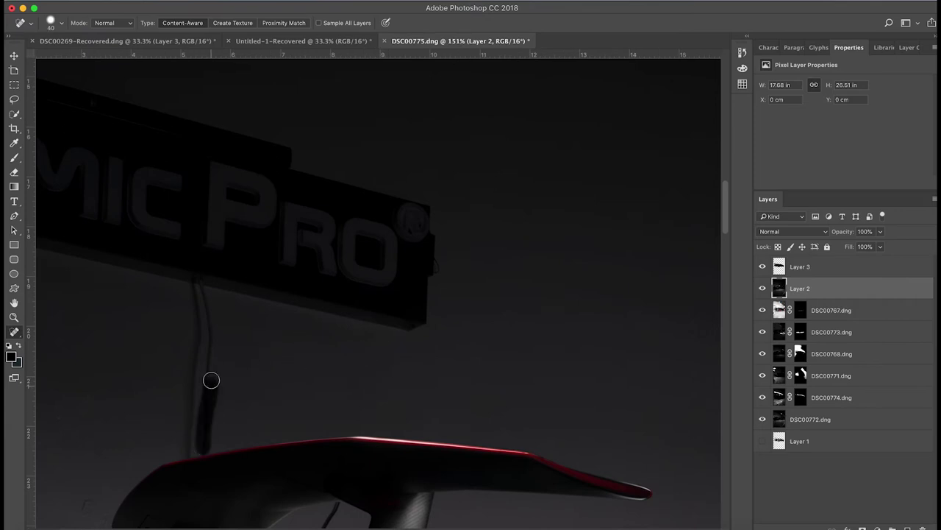
pyautogui.hscroll(-5, 294, 369)
pyautogui.moveTo(379, 301); pyautogui.dragTo(364, 453)
# Step: Heal away the thin wire behind the car's wing
pyautogui.press('s')
pyautogui.scroll(3, 368, 303)
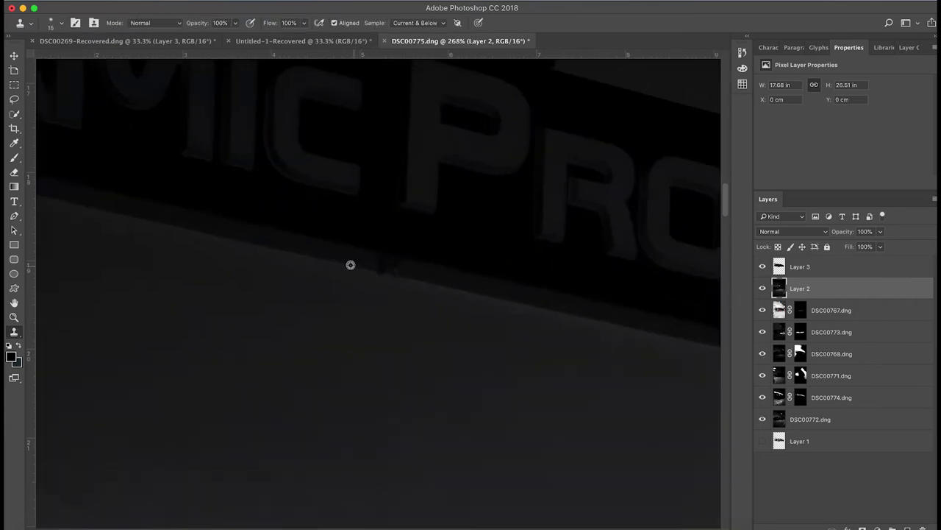
pyautogui.scroll(-3, 382, 272)
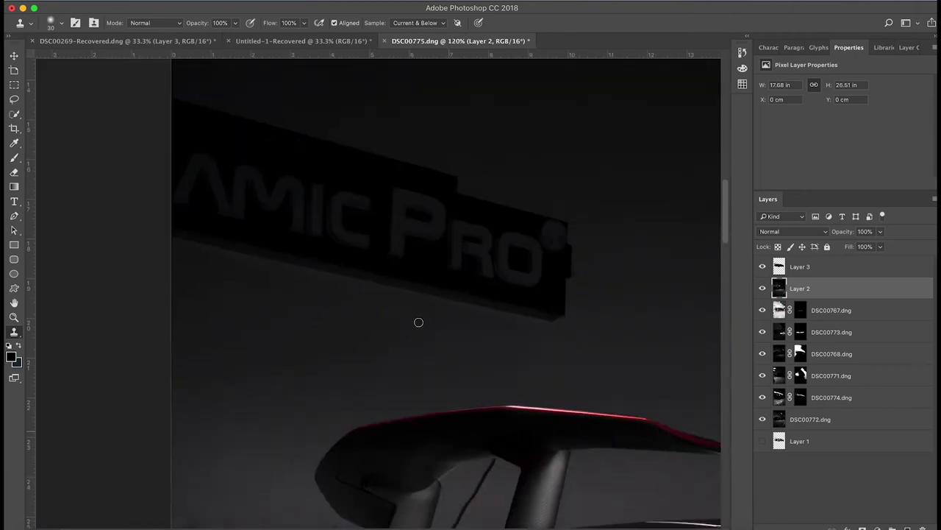
pyautogui.scroll(-2, 415, 324)
pyautogui.scroll(3, 287, 375)
pyautogui.press('j')
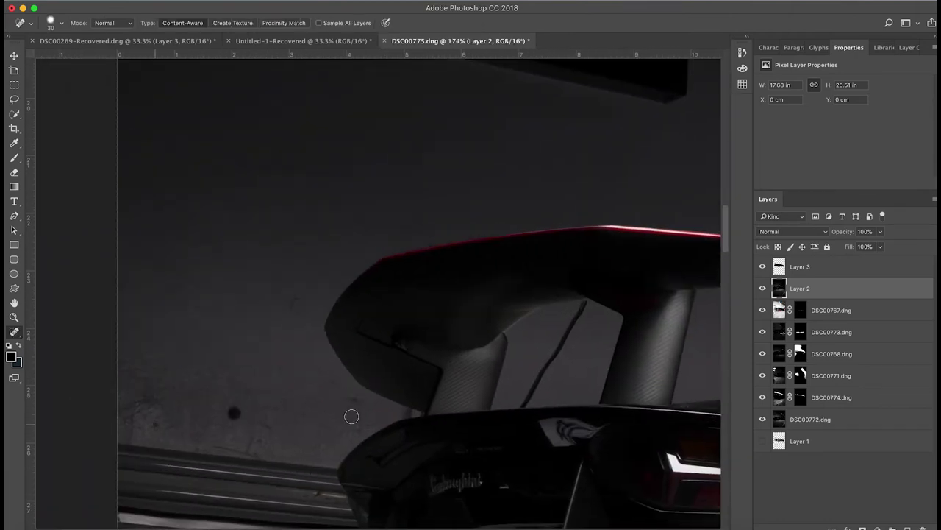
pyautogui.scroll(5, 292, 326)
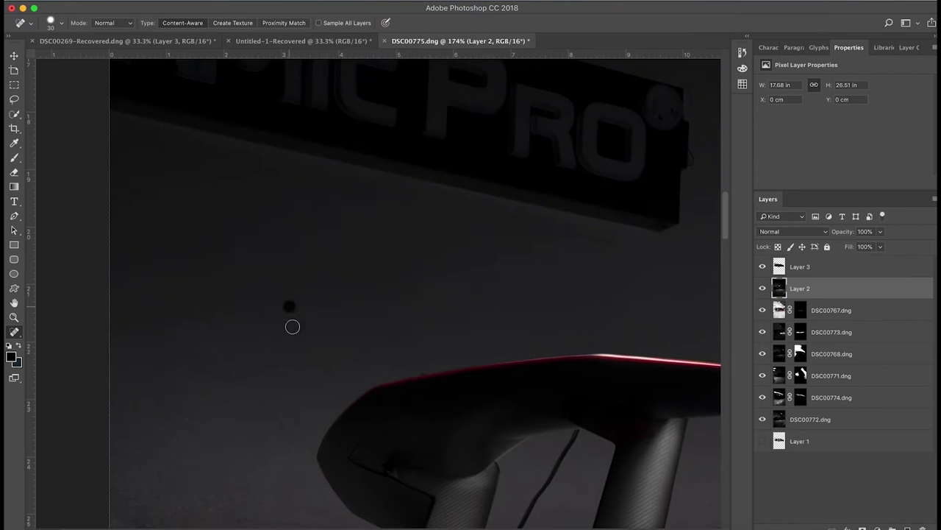
pyautogui.scroll(-1, 532, 426)
pyautogui.hscroll(1, 537, 415)
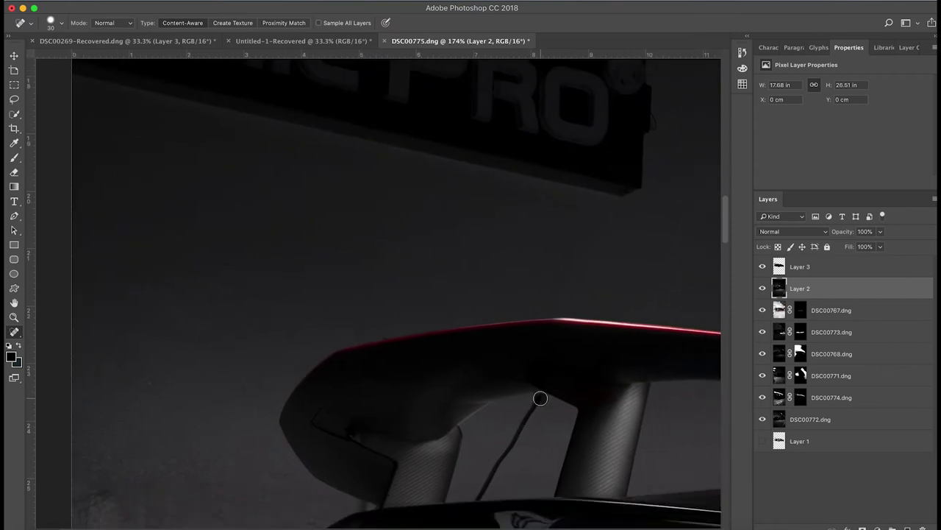
pyautogui.moveTo(541, 398); pyautogui.dragTo(478, 499)
pyautogui.scroll(-5, 546, 433)
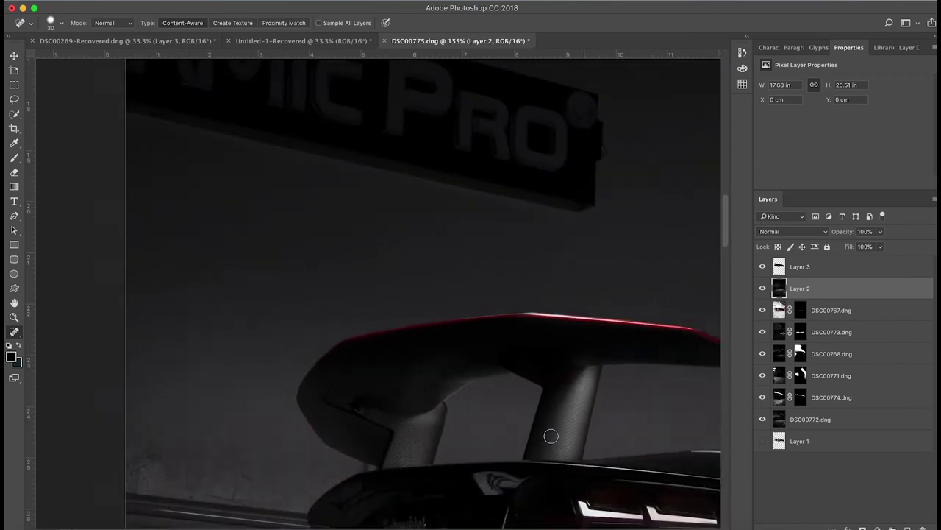
pyautogui.scroll(-3, 553, 398)
pyautogui.scroll(4, 420, 336)
pyautogui.scroll(2, 419, 336)
# Step: Inspect the retouch by toggling Layer 3's visibility to compare before and after
pyautogui.press('s')
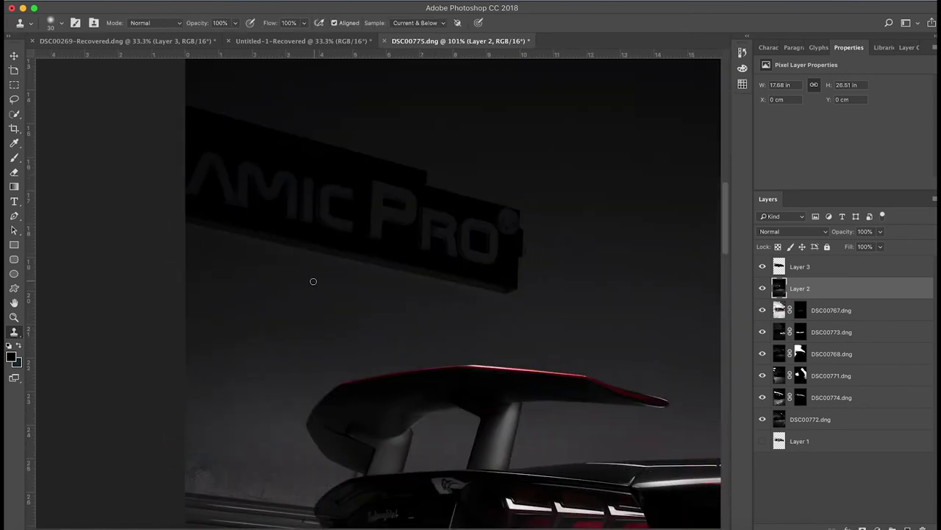
pyautogui.keyDown('alt'); pyautogui.click(347, 285); pyautogui.keyUp('alt')
pyautogui.scroll(-3, 337, 288)
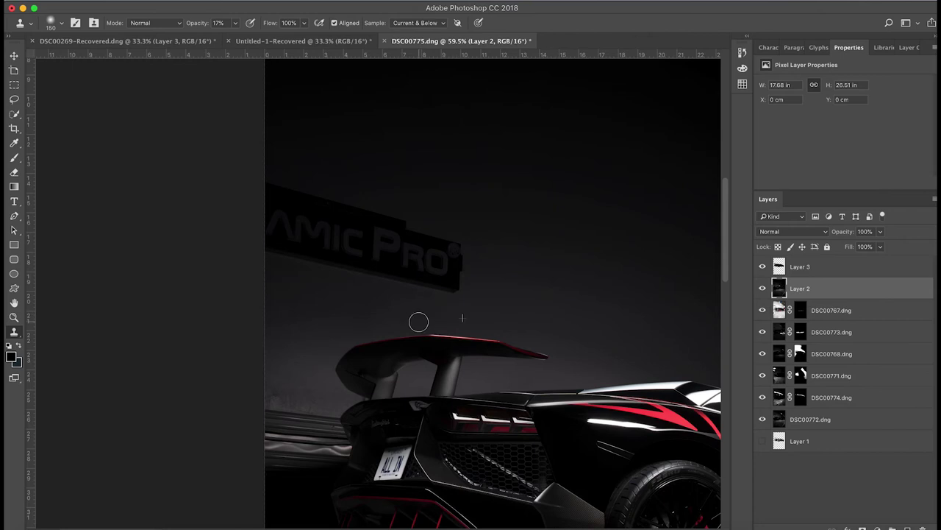
pyautogui.scroll(-2, 423, 347)
pyautogui.scroll(2, 451, 272)
pyautogui.scroll(1, 451, 272)
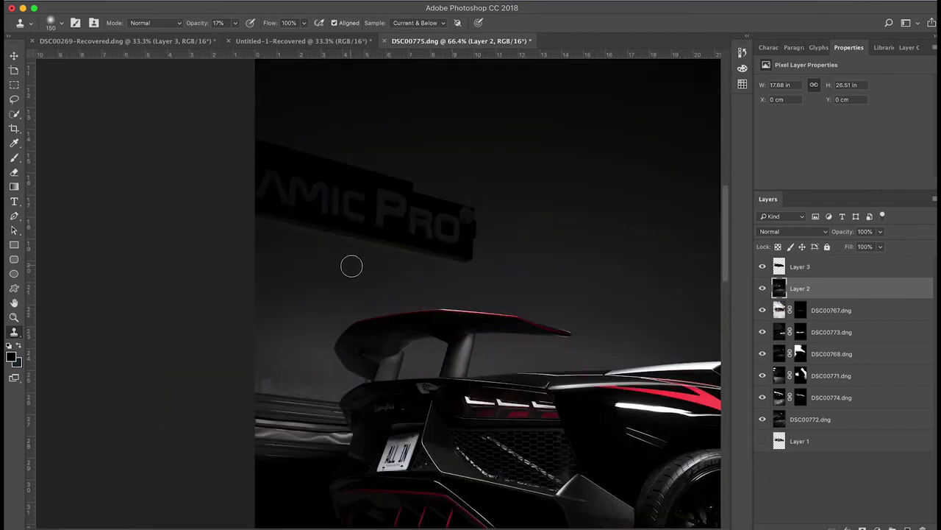
pyautogui.scroll(-1, 383, 269)
pyautogui.scroll(-2, 368, 243)
pyautogui.scroll(1, 351, 222)
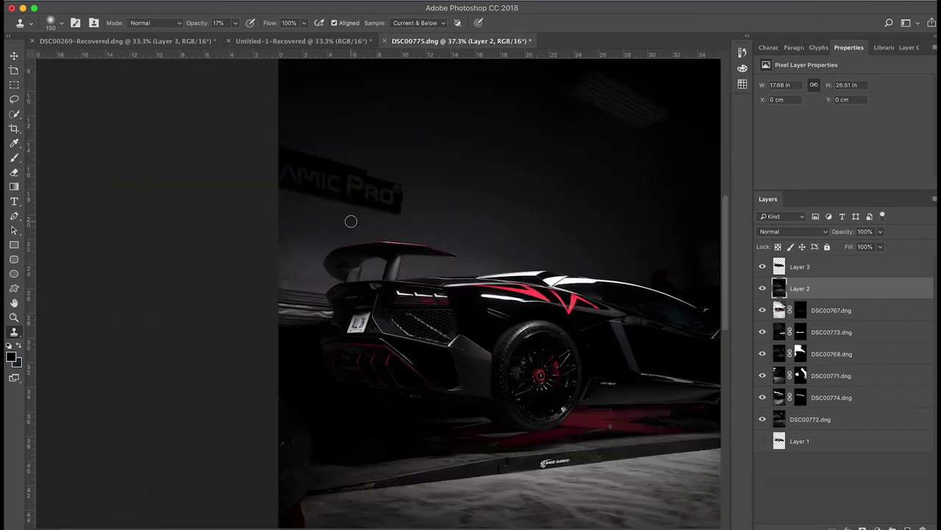
pyautogui.scroll(-2, 367, 206)
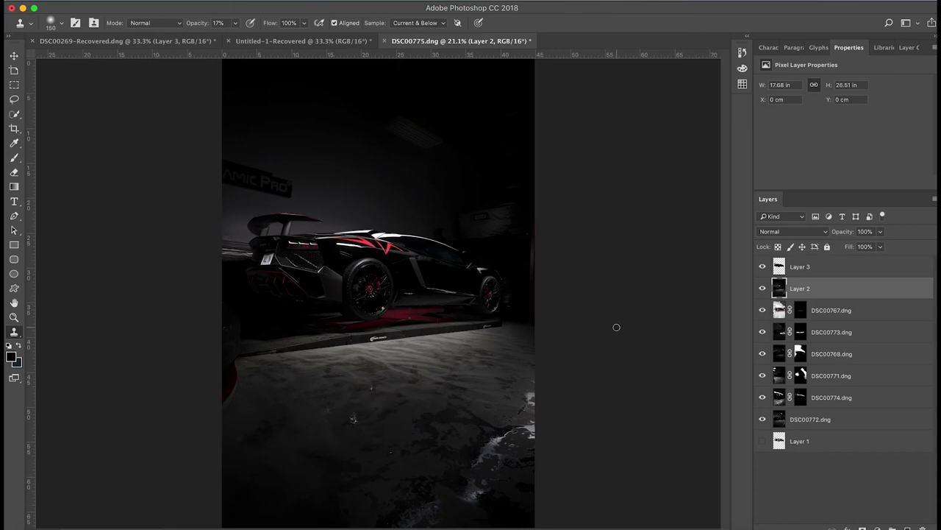
pyautogui.click(764, 268)
# Step: Touch up Layer 3 with the Clone Stamp and Layer 2 with Spot Healing
pyautogui.press('j')
pyautogui.scroll(2, 290, 208)
pyautogui.click(801, 271)
pyautogui.press('s')
pyautogui.scroll(-2, 273, 196)
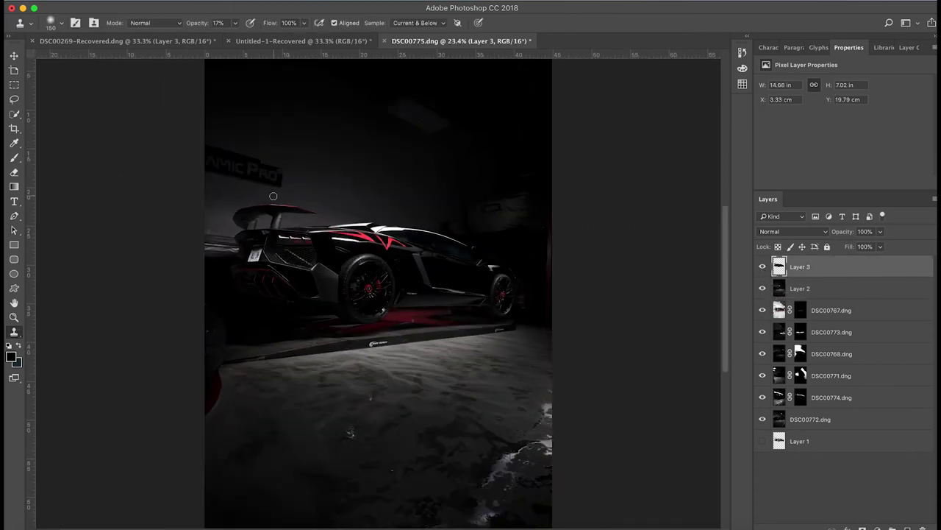
pyautogui.click(800, 288)
pyautogui.press('j')
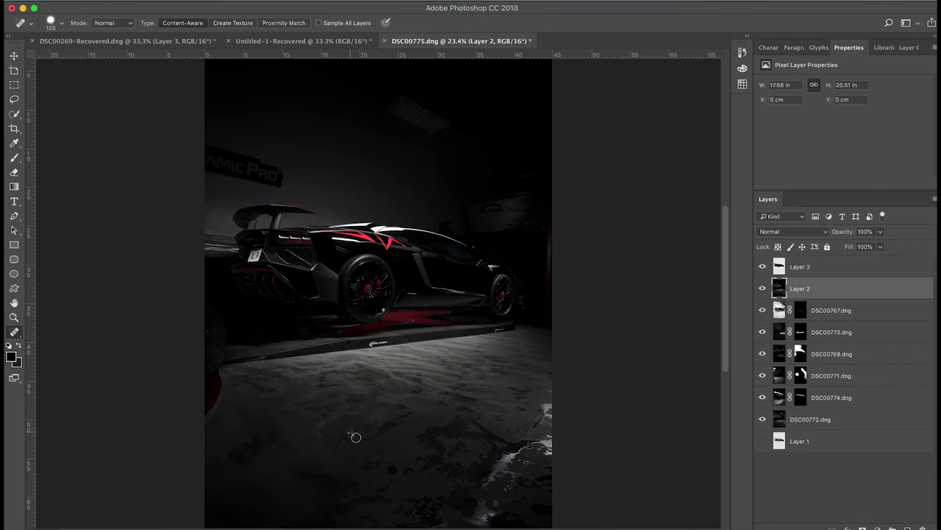
pyautogui.hotkey('alt', ']')
# Step: Add a Color Lookup adjustment layer with filmstock_50.3dl, lower its opacity, then try another LUT
pyautogui.click(878, 527)
pyautogui.click(875, 451)
pyautogui.click(866, 83)
pyautogui.click(817, 93)
pyautogui.click(866, 83)
pyautogui.click(802, 193)
pyautogui.moveTo(880, 231); pyautogui.dragTo(827, 251)
pyautogui.click(866, 83)
pyautogui.click(819, 147)
# Step: Raise Shadows to +100 and Whites to +47, then brush a size-7 local adjustment over the car
pyautogui.moveTo(881, 231); pyautogui.dragTo(889, 250)
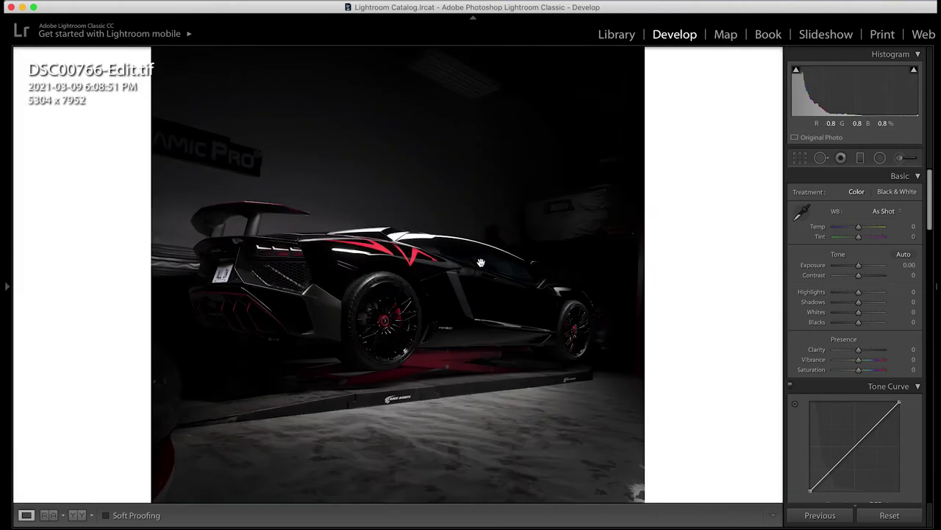
pyautogui.moveTo(883, 307); pyautogui.dragTo(886, 303)
pyautogui.click(898, 159)
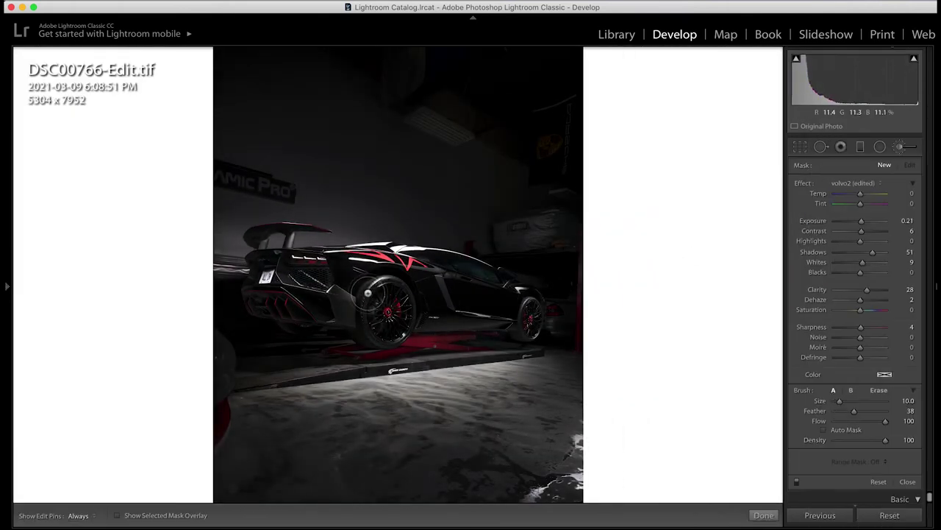
pyautogui.press('[')
pyautogui.press('[')
pyautogui.press('[')
pyautogui.moveTo(314, 290); pyautogui.dragTo(479, 286)
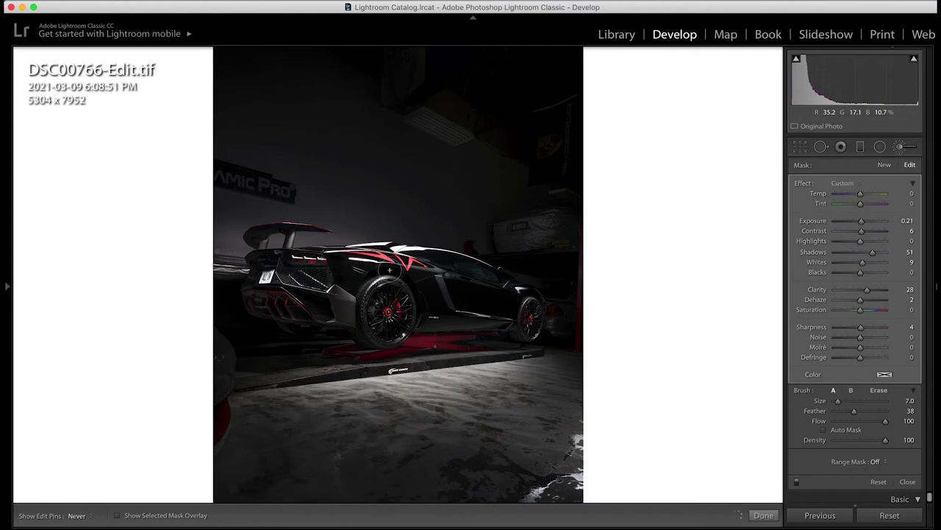
pyautogui.press('h')
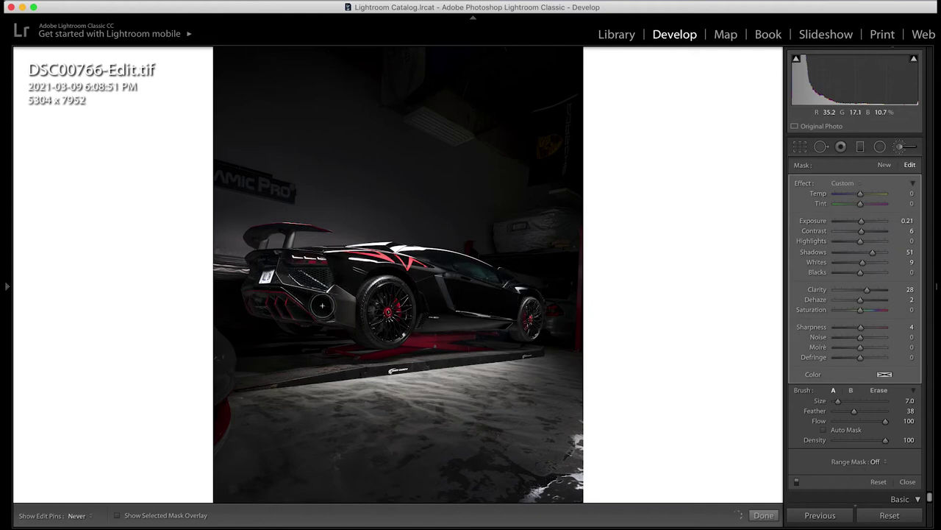
pyautogui.click(878, 391)
pyautogui.press('h')
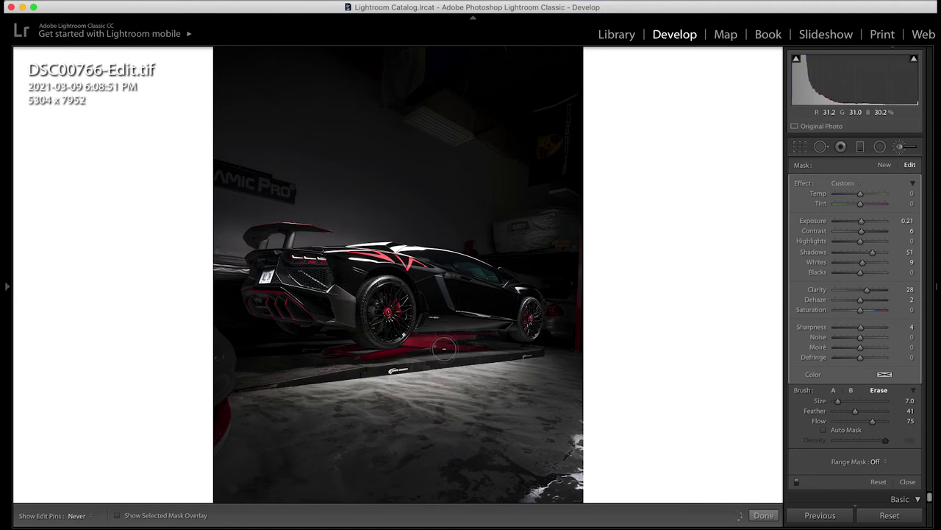
pyautogui.press('k')
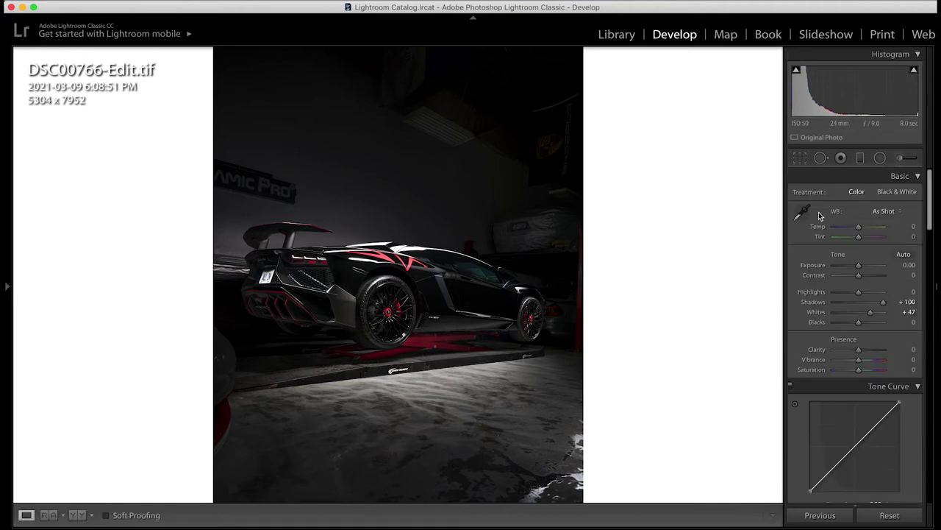
# Step: Set Exposure +0.85, more contrast, Highlights −89, Whites +57, Blacks −36 and added clarity
pyautogui.moveTo(858, 350); pyautogui.dragTo(861, 350)
pyautogui.moveTo(858, 275); pyautogui.dragTo(862, 275)
pyautogui.moveTo(859, 265)
pyautogui.mouseDown()
pyautogui.moveTo(846, 292)
pyautogui.moveTo(852, 322)
pyautogui.moveTo(872, 312)
pyautogui.moveTo(841, 292)
pyautogui.mouseUp()
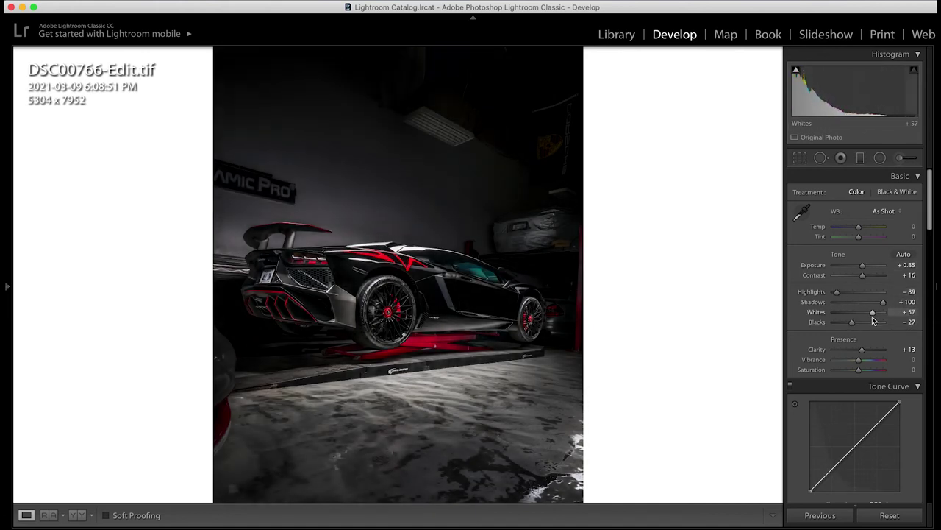
pyautogui.press('k')
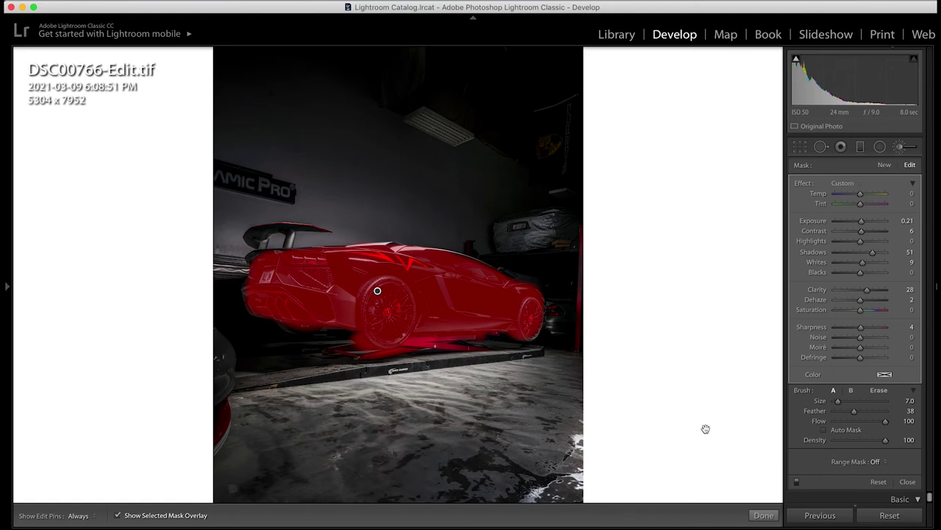
pyautogui.press('k')
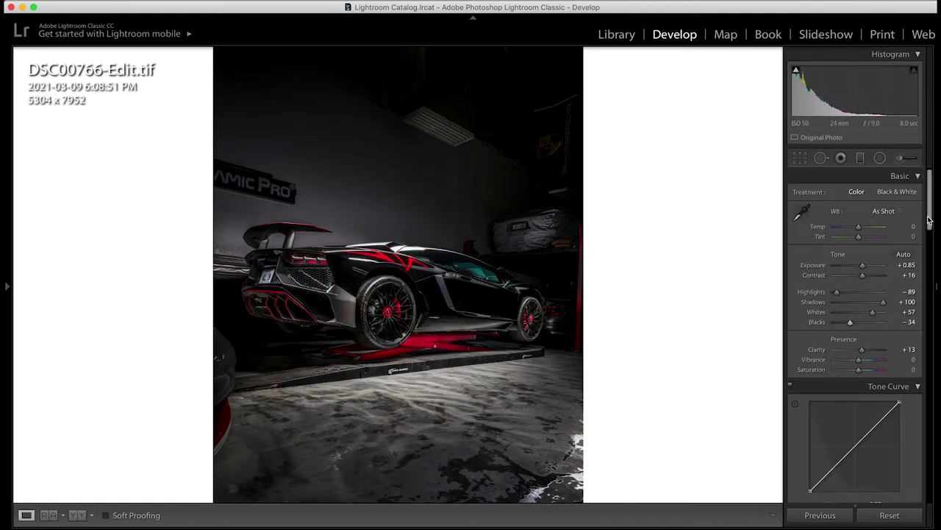
# Step: Add an S tone curve, lower Red luminance to −16, and crop to 4x5 angled −1.04
pyautogui.scroll(-5, 928, 220)
pyautogui.click(876, 222)
pyautogui.click(831, 270)
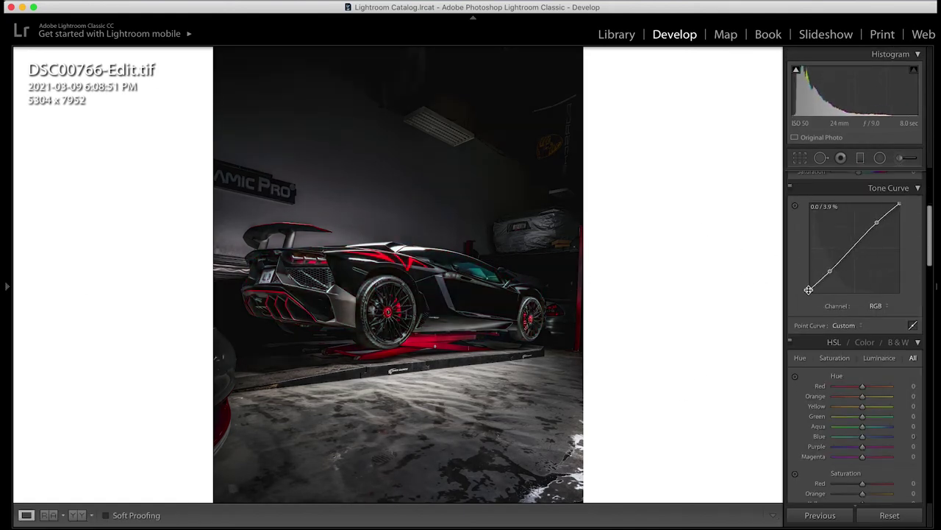
pyautogui.scroll(-5, 887, 272)
pyautogui.scroll(-3, 868, 287)
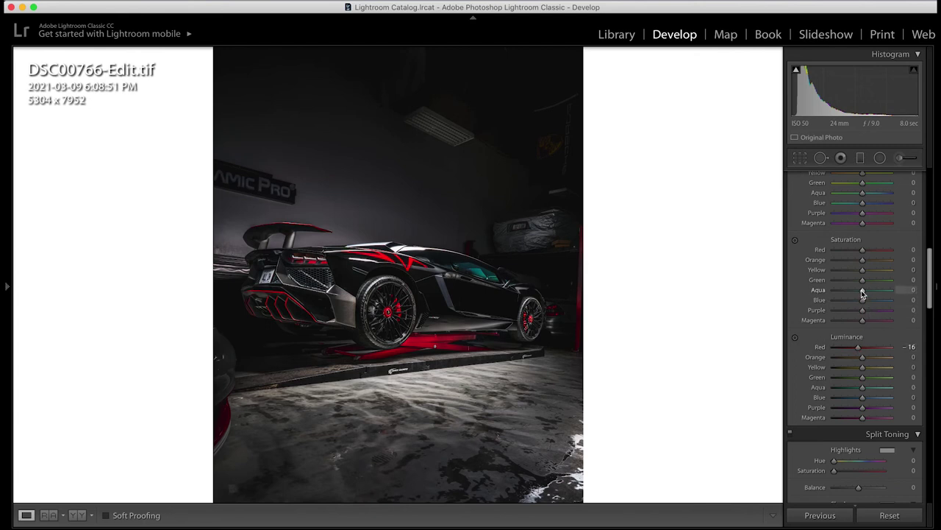
pyautogui.scroll(10, 849, 325)
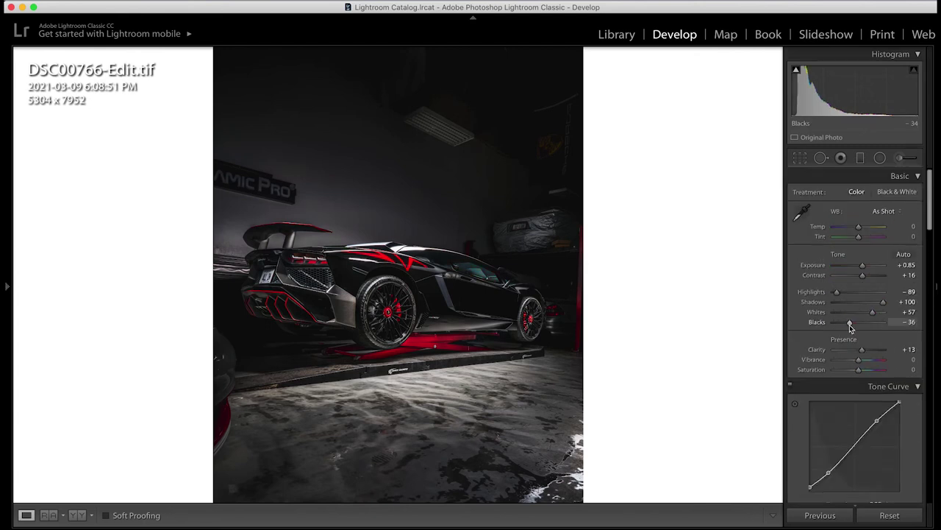
pyautogui.press('r')
pyautogui.press('r')
pyautogui.press('r')
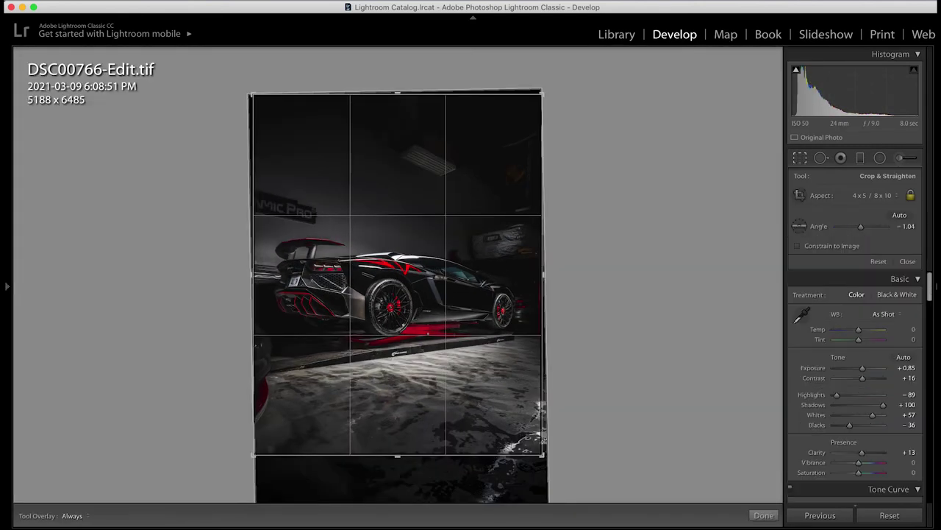
pyautogui.press('r')
# Step: Split-tone the shadows blue at hue 222, saturation 12, and increase sharpening in Detail
pyautogui.scroll(-5, 903, 252)
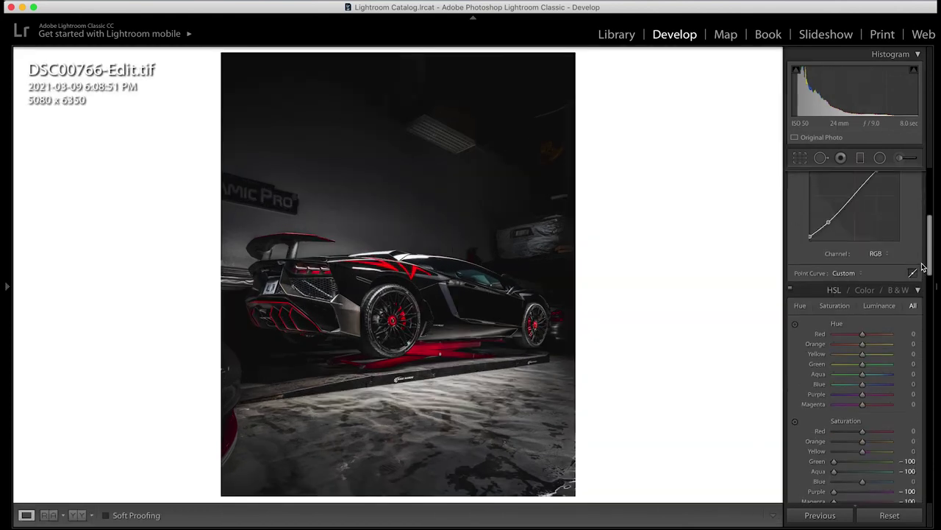
pyautogui.scroll(-5, 851, 248)
pyautogui.moveTo(834, 284)
pyautogui.mouseDown()
pyautogui.moveTo(864, 277)
pyautogui.moveTo(839, 287)
pyautogui.mouseUp()
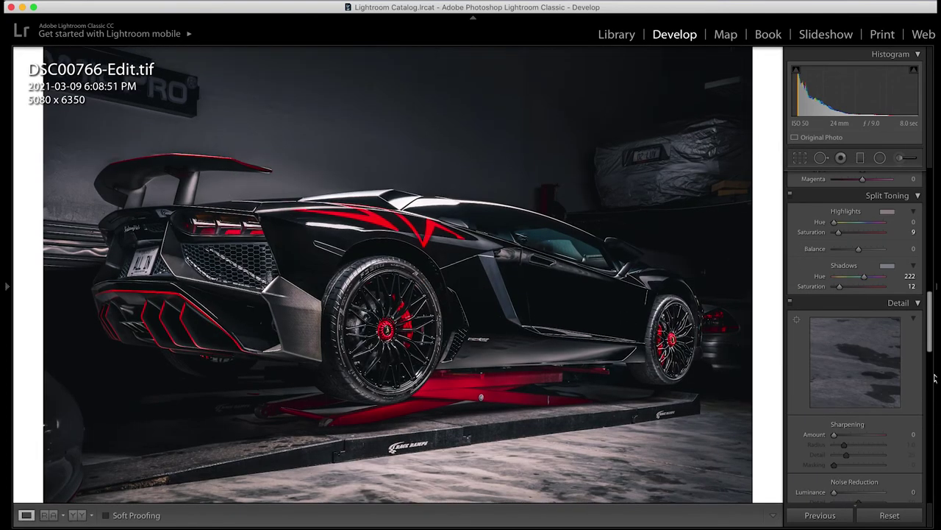
pyautogui.scroll(-5, 853, 353)
pyautogui.moveTo(834, 219)
pyautogui.mouseDown()
pyautogui.moveTo(848, 219)
pyautogui.moveTo(841, 275)
pyautogui.mouseUp()
pyautogui.scroll(10, 883, 346)
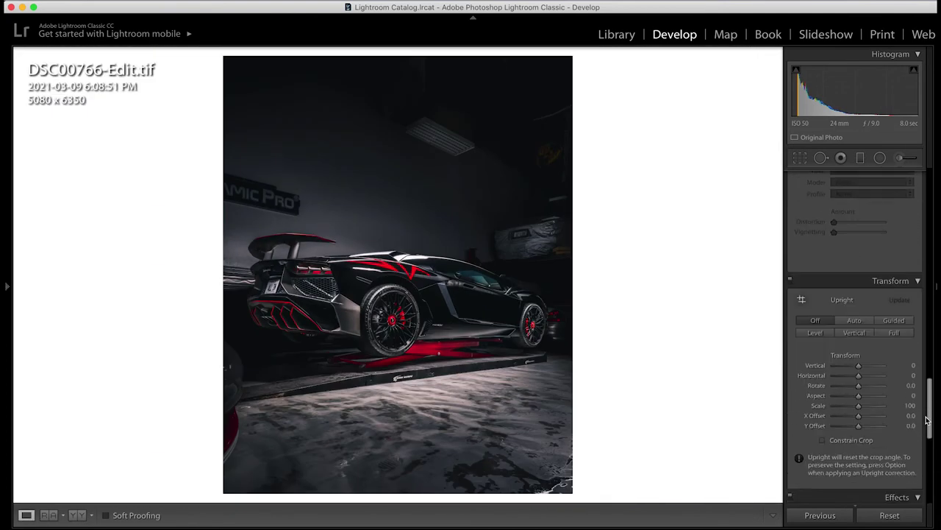
pyautogui.scroll(10, 867, 331)
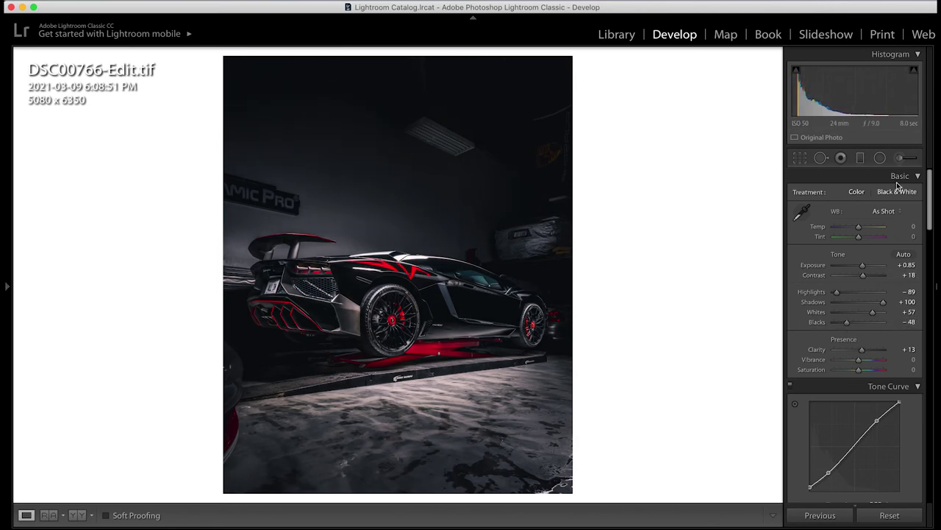
# Step: Cool the white balance to Temp −6 and shift the shadow split-tone hue to 227
pyautogui.click(901, 157)
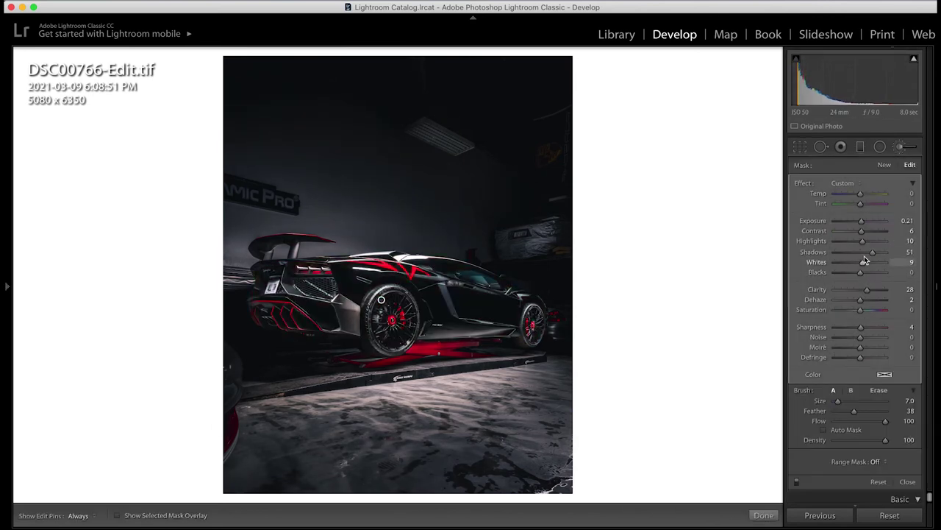
pyautogui.press('k')
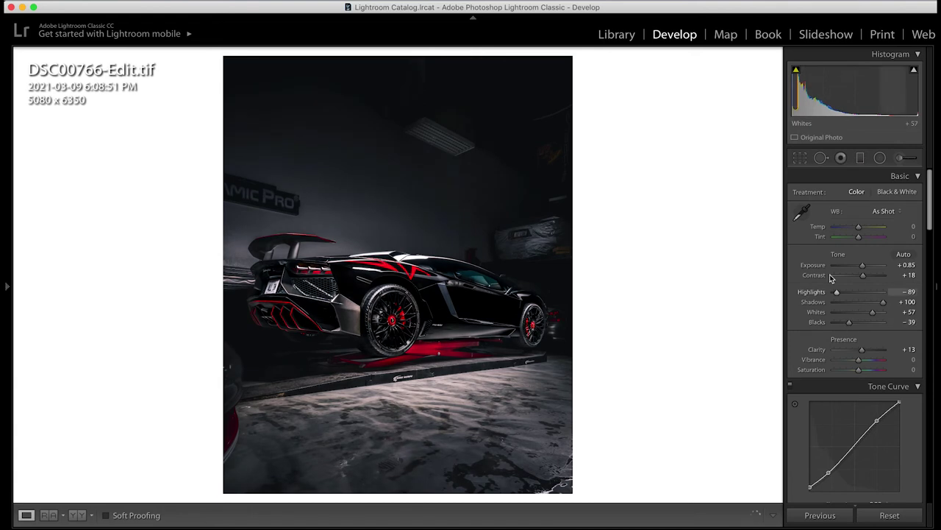
pyautogui.press('z')
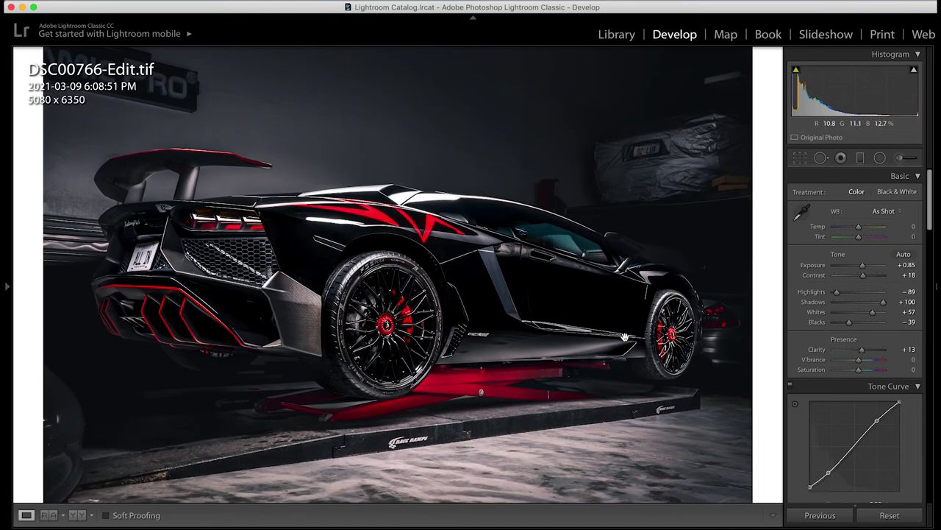
pyautogui.press('z')
pyautogui.click(856, 227)
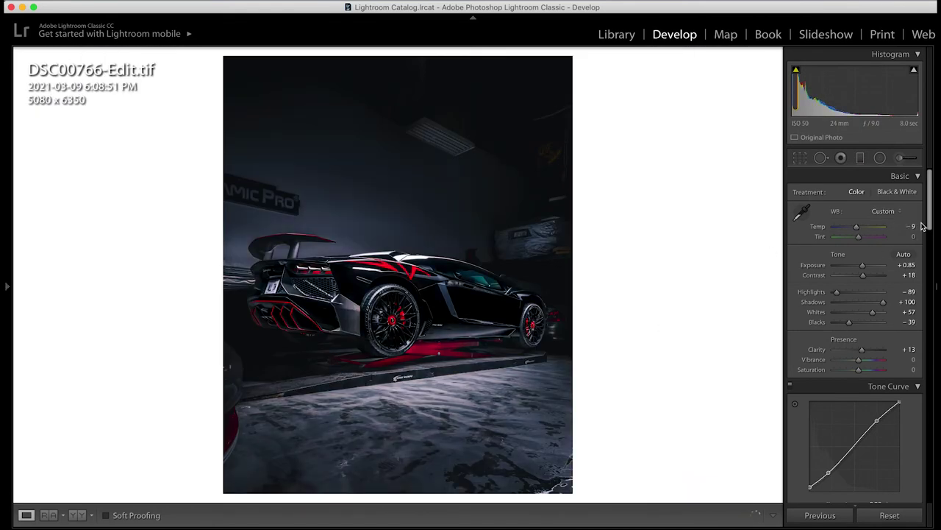
pyautogui.moveTo(858, 228); pyautogui.dragTo(856, 232)
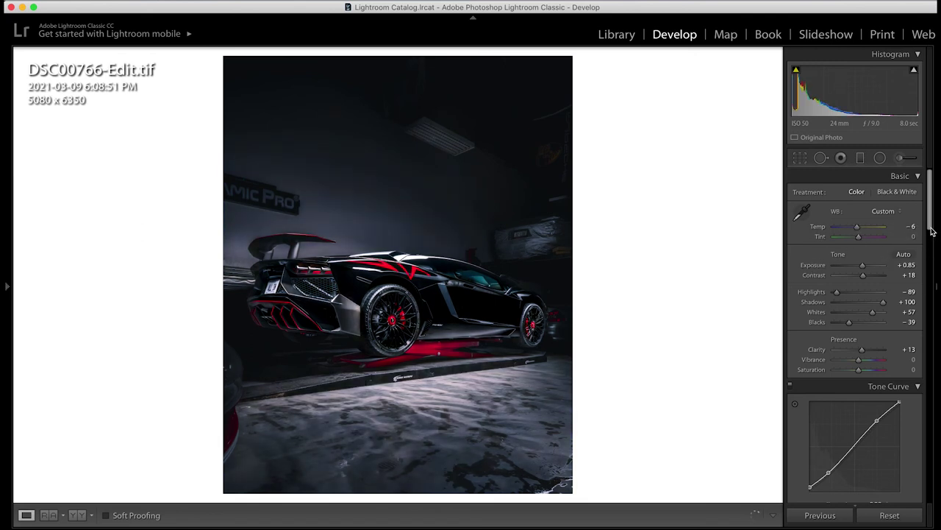
pyautogui.scroll(-10, 882, 221)
pyautogui.moveTo(842, 268)
pyautogui.mouseDown()
pyautogui.moveTo(864, 265)
pyautogui.moveTo(838, 275)
pyautogui.mouseUp()
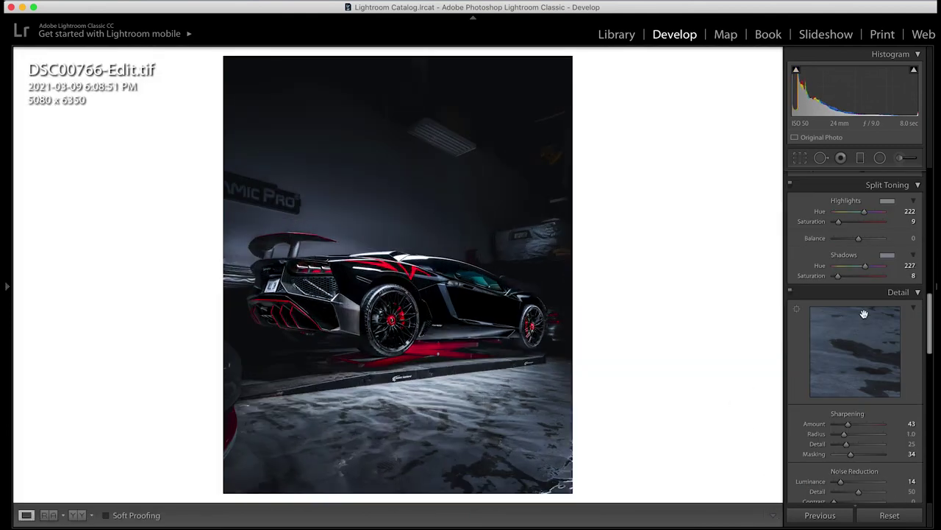
pyautogui.scroll(10, 930, 333)
# Step: Draw a graduated filter across the floor using the floor effect preset
pyautogui.click(860, 157)
pyautogui.click(839, 194)
pyautogui.click(845, 466)
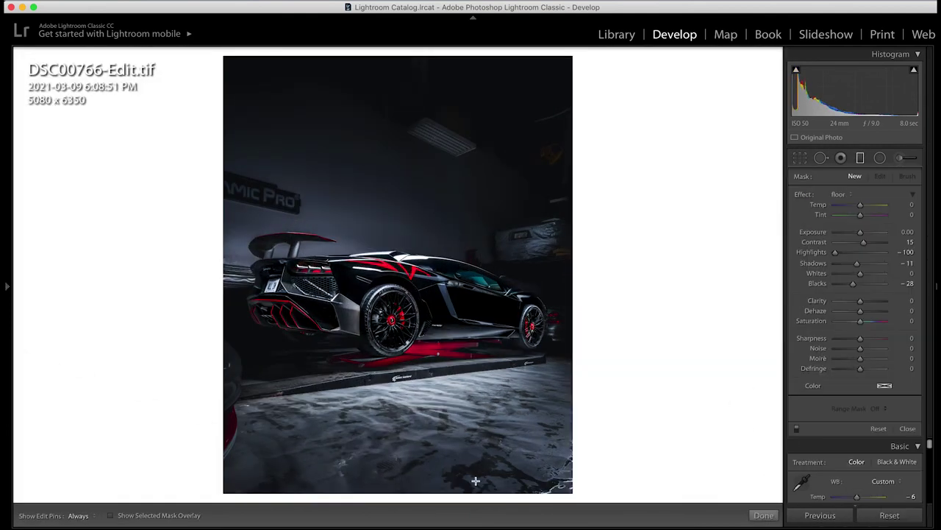
pyautogui.moveTo(394, 497); pyautogui.dragTo(394, 377)
pyautogui.click(907, 428)
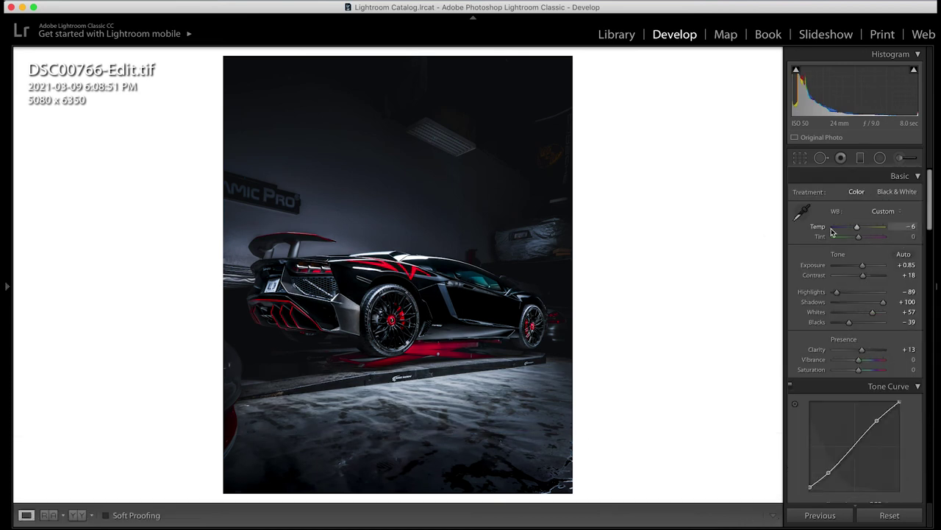
# Step: Lower Highlights to −100 and tweak the dark end of the tone curve
pyautogui.moveTo(836, 292); pyautogui.dragTo(830, 292)
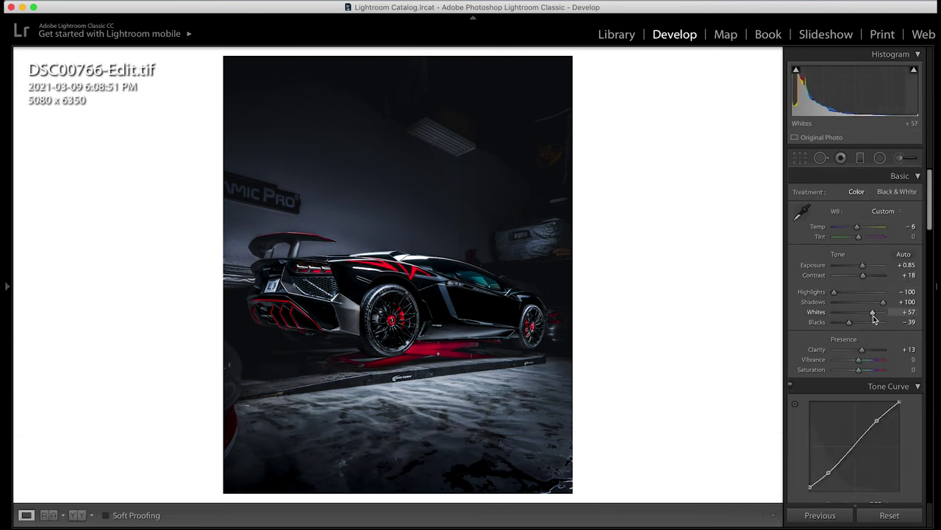
pyautogui.moveTo(810, 486); pyautogui.dragTo(805, 490)
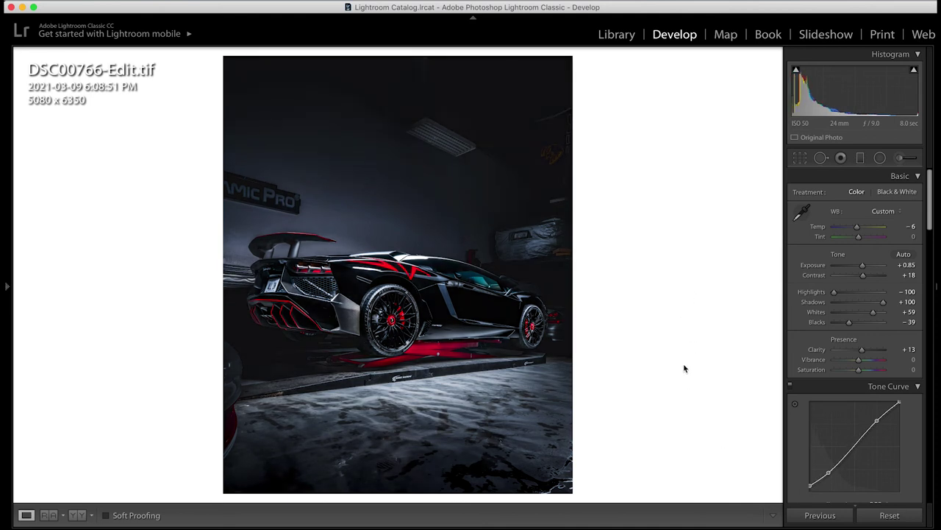
pyautogui.press('z')
pyautogui.press('Tab')
# Step: In Reference View, set the original DSC00767.dng as the reference beside DSC00766-Edit.tif
pyautogui.hotkey('shift', 'r')
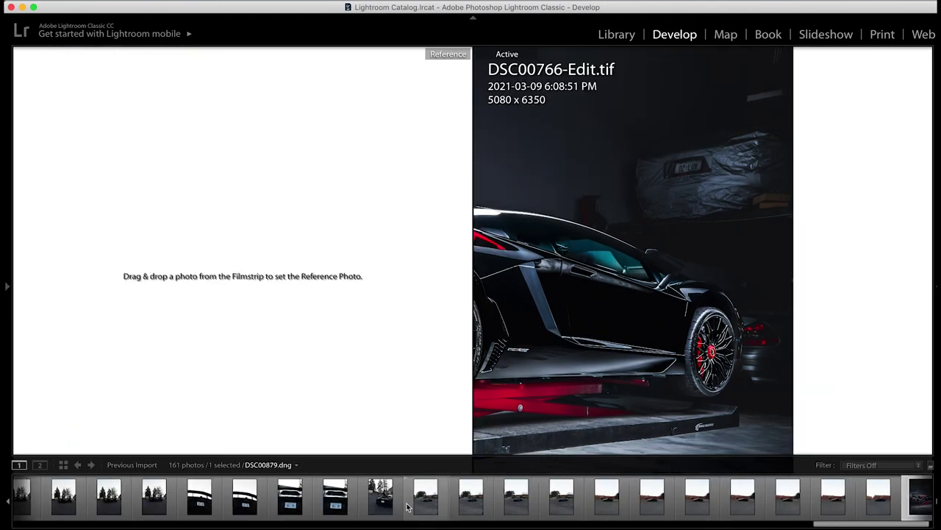
pyautogui.moveTo(407, 506); pyautogui.dragTo(243, 275)
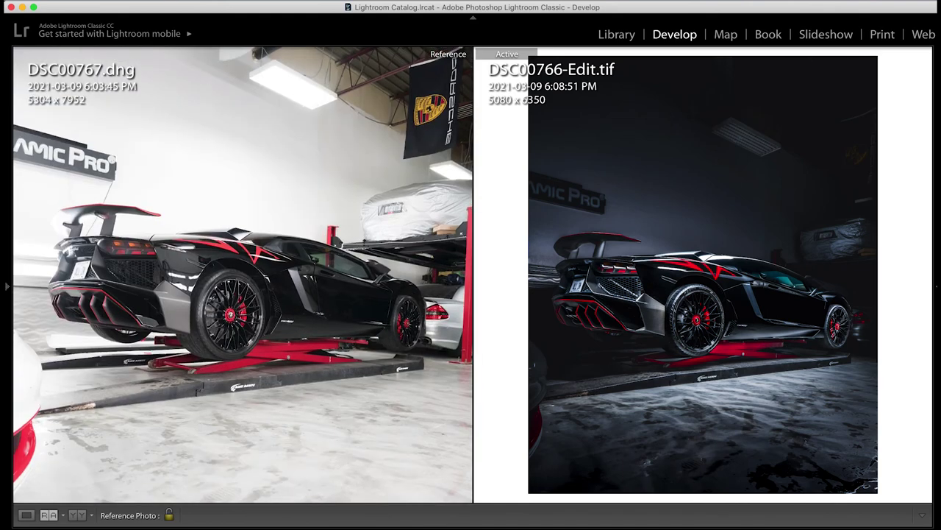